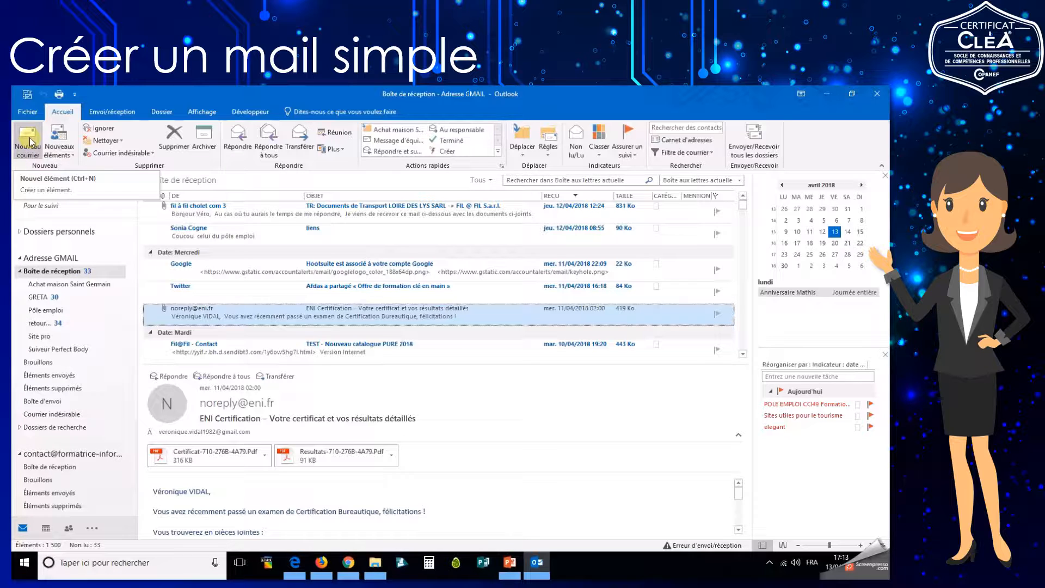
Open a new blank email and begin typing a contact's name in the To field.
click(30, 143)
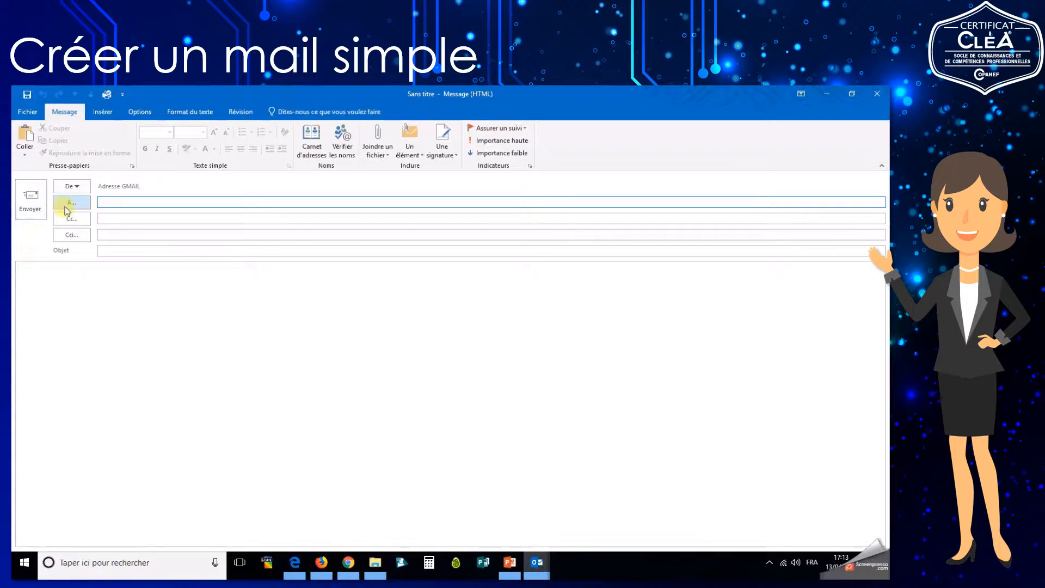
click(105, 203)
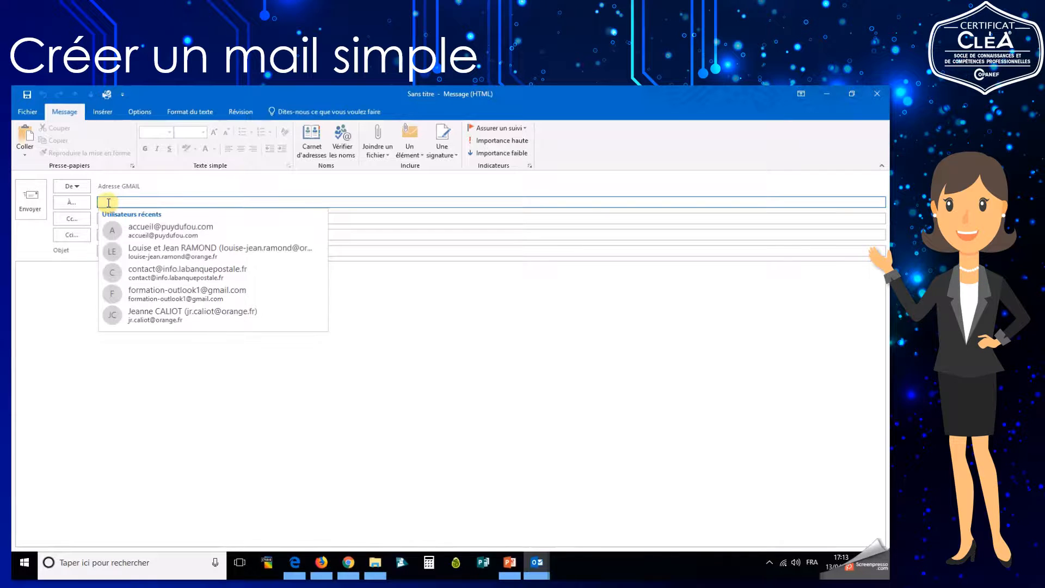
click(106, 203)
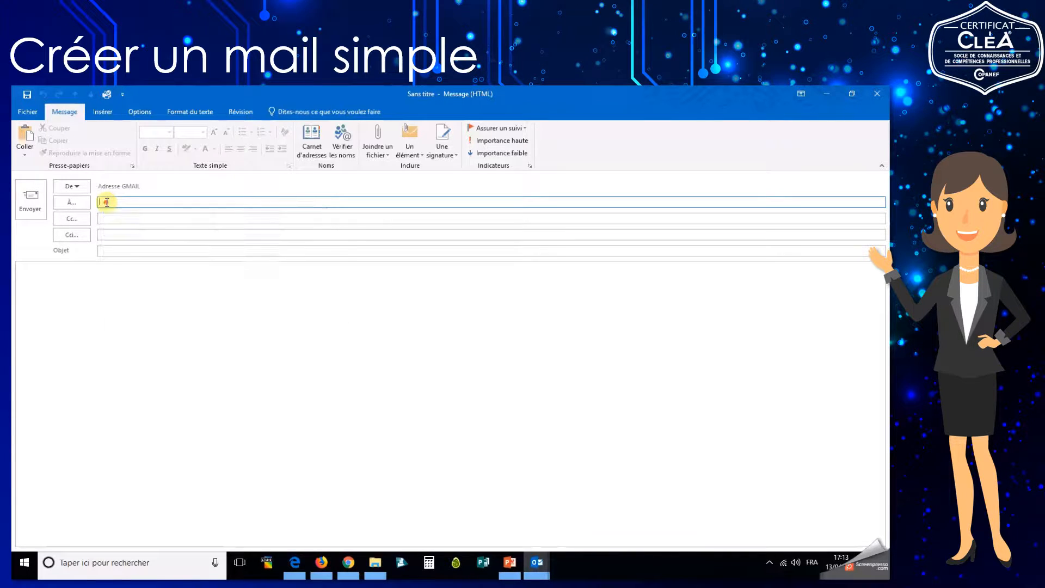
click(104, 203)
click(71, 295)
click(110, 200)
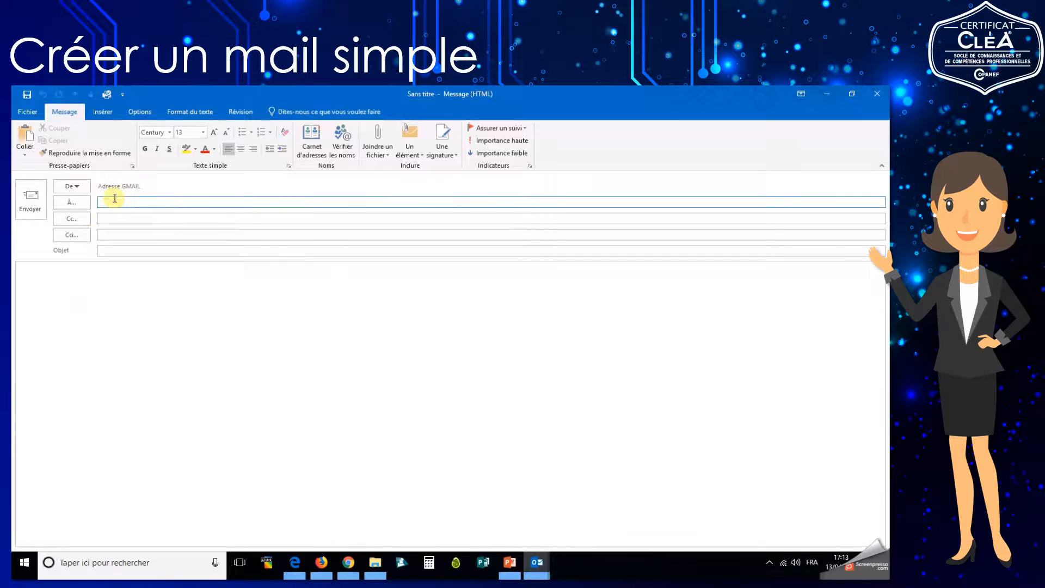
text(soni)
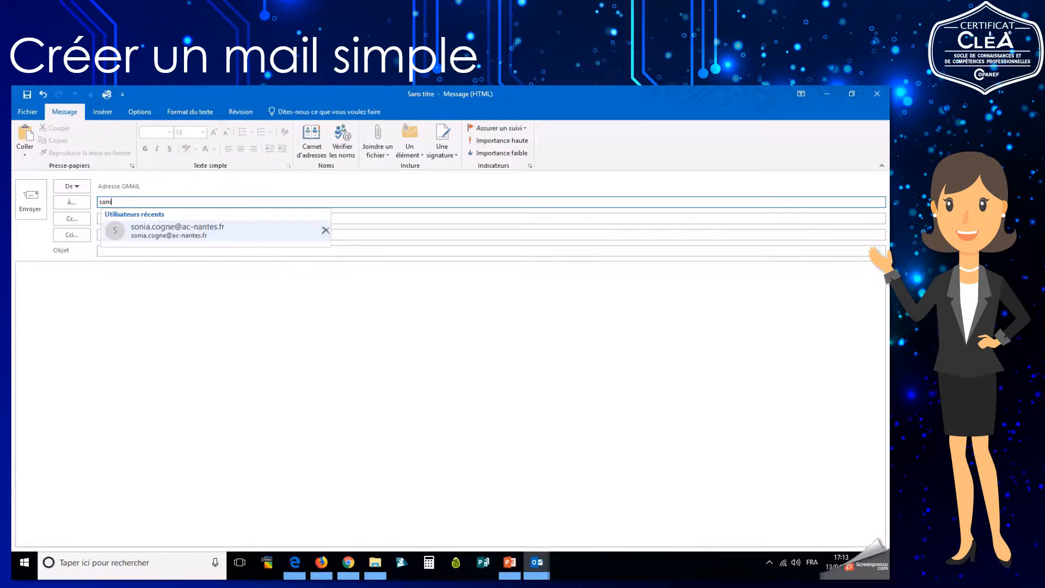
key(BackSpace)
key(BackSpace)
key(BackSpace)
key(BackSpace)
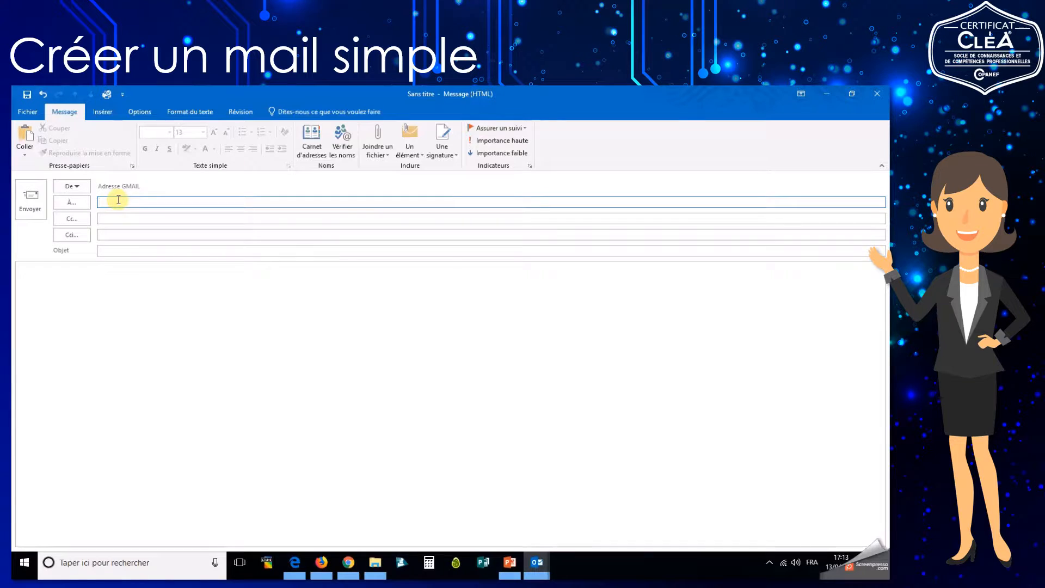
Pick the contact's La Poste address from the Contacts address book as the recipient.
click(65, 202)
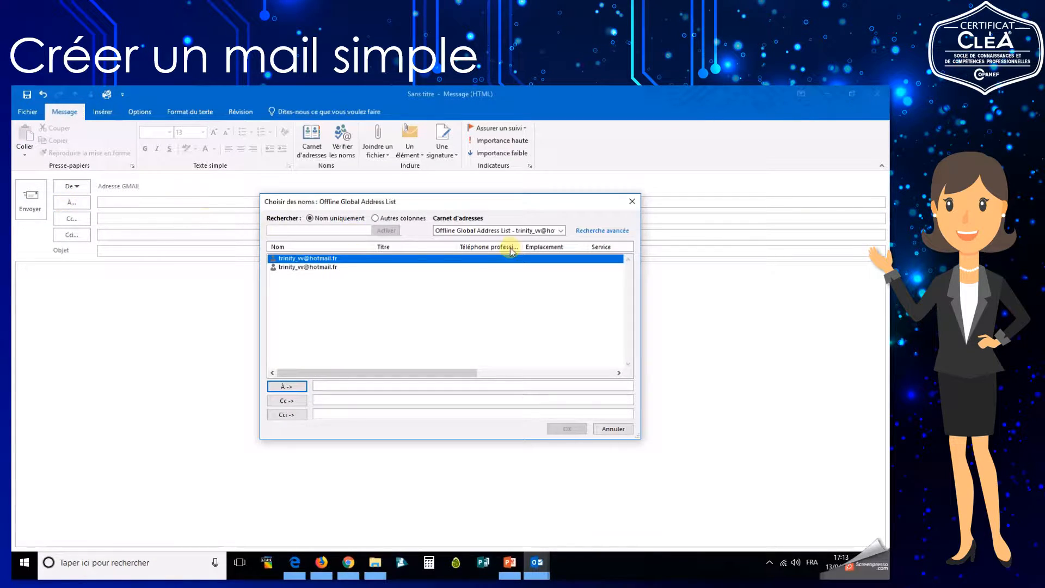
click(497, 231)
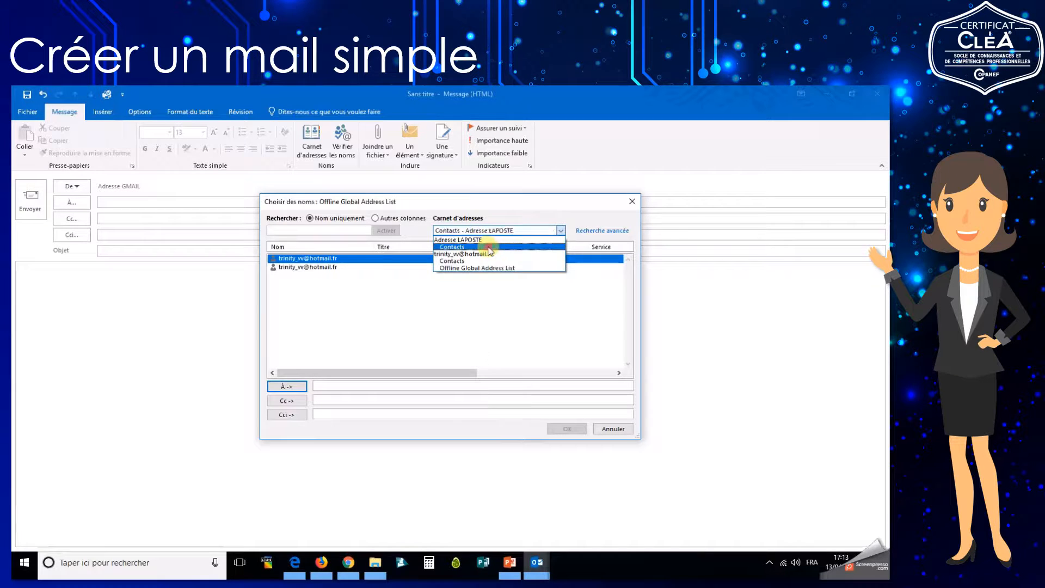
click(490, 246)
scroll(436, 302, down, 5)
scroll(435, 302, down, 10)
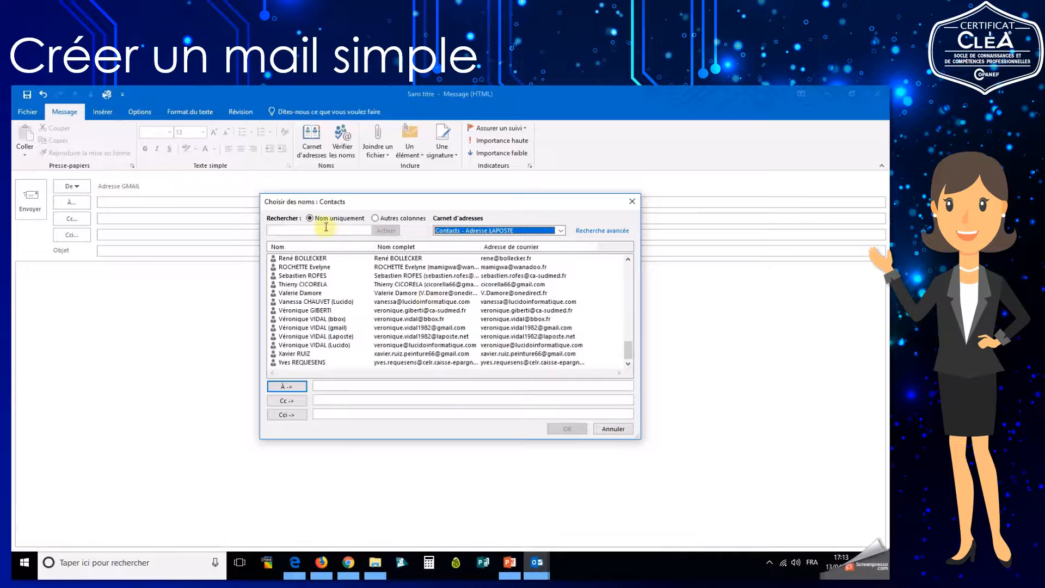
click(481, 230)
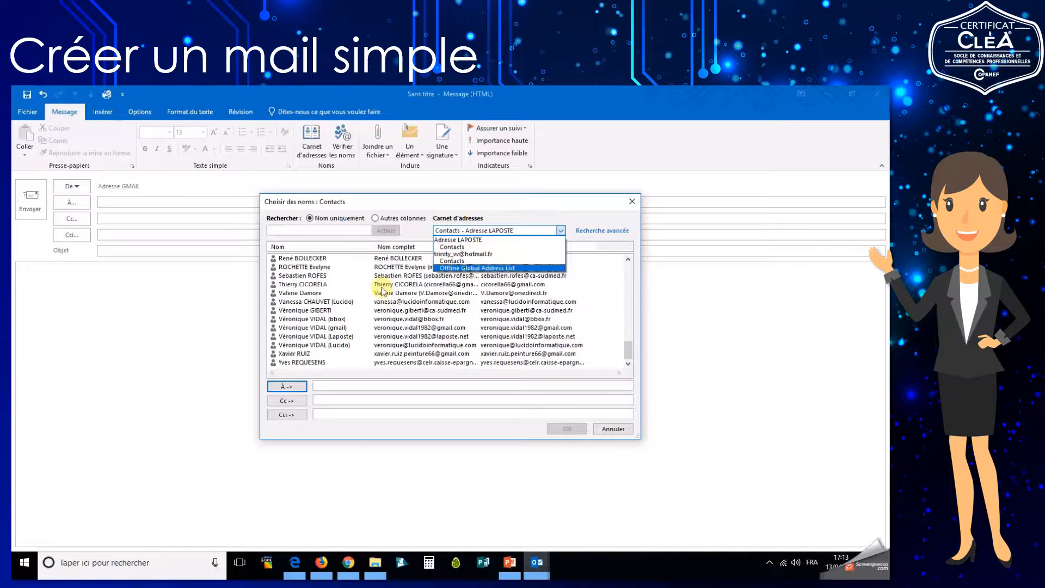
click(384, 338)
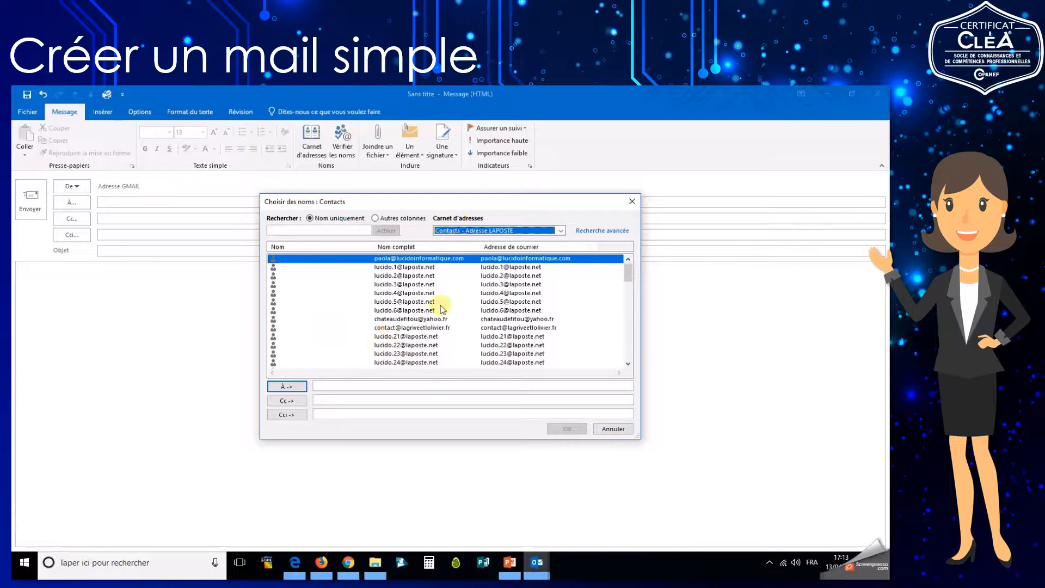
scroll(436, 310, down, 15)
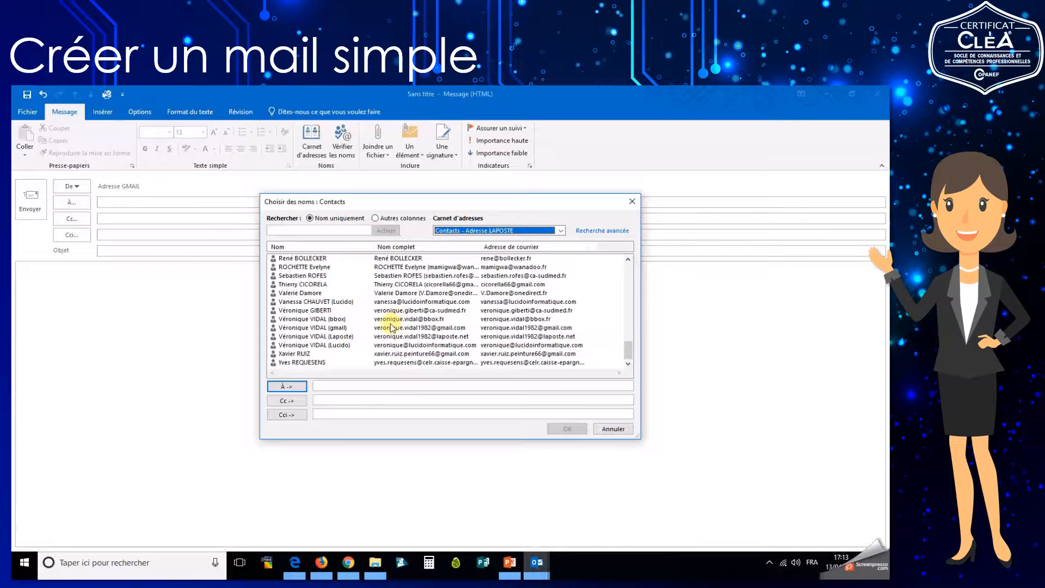
click(384, 337)
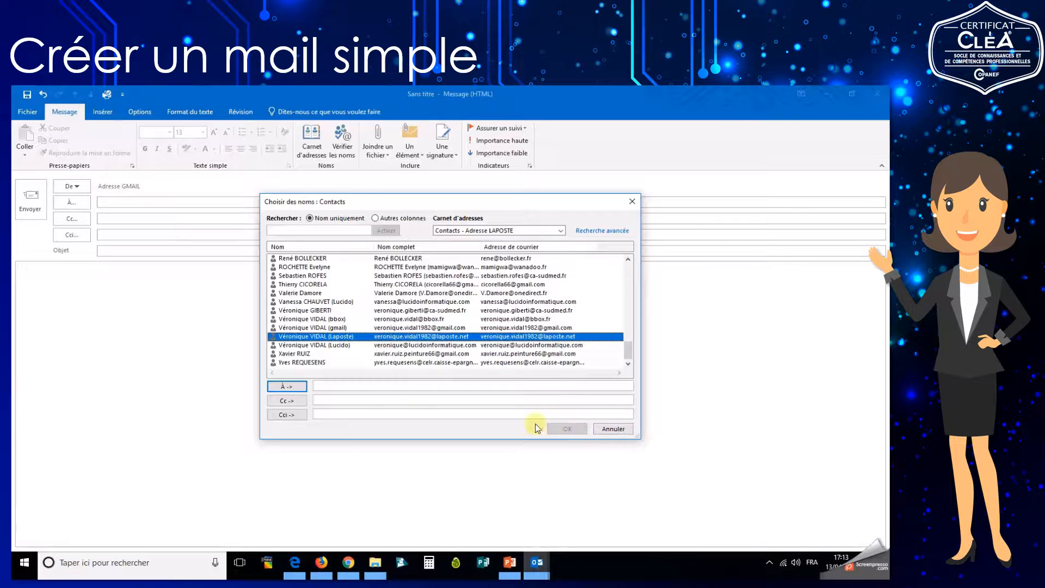
double_click(376, 337)
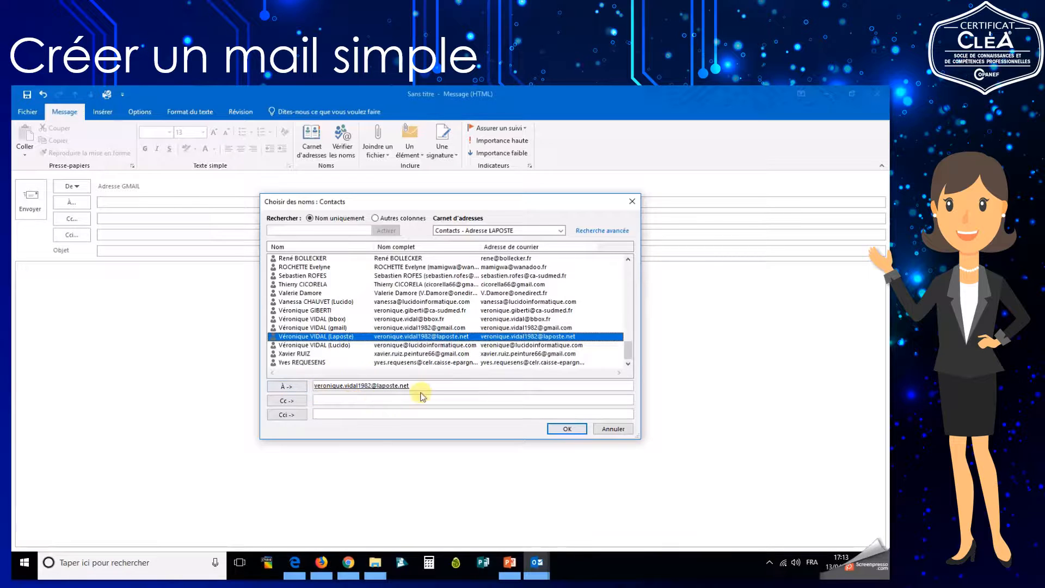
click(570, 429)
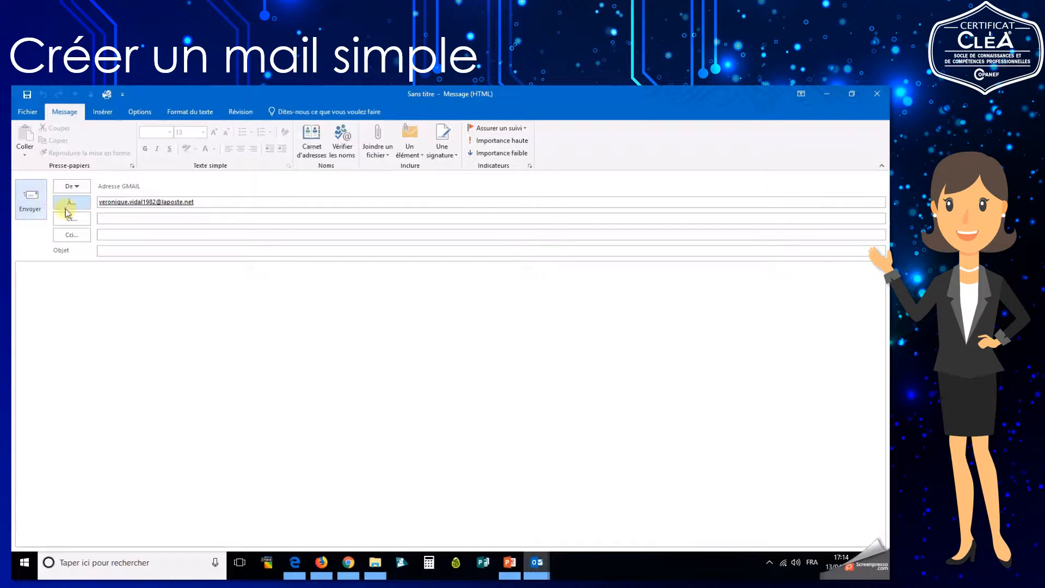
Add a second recipient by typing ';' and the name's start, then accepting the suggested address.
click(210, 204)
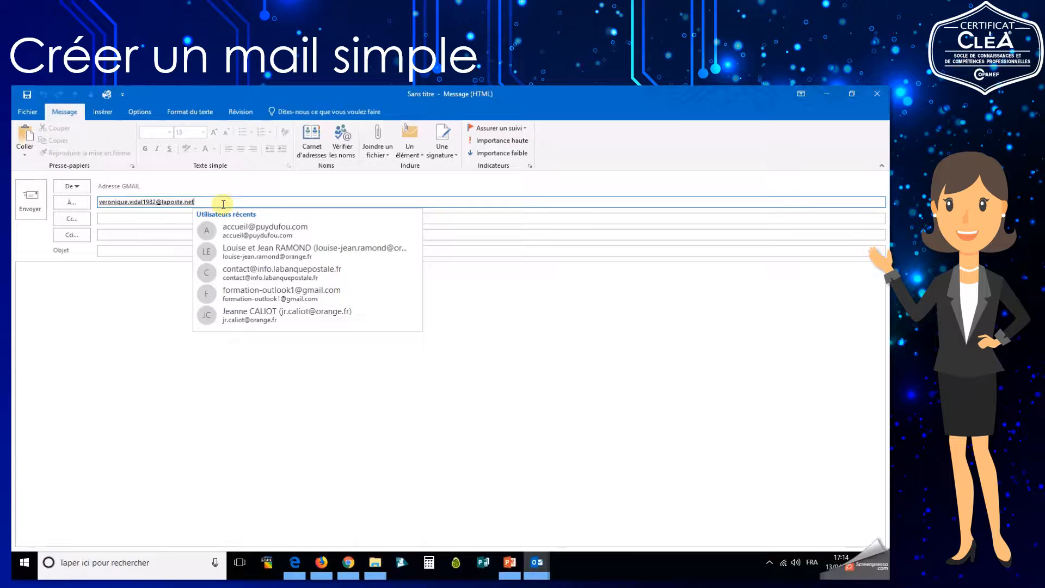
text(;)
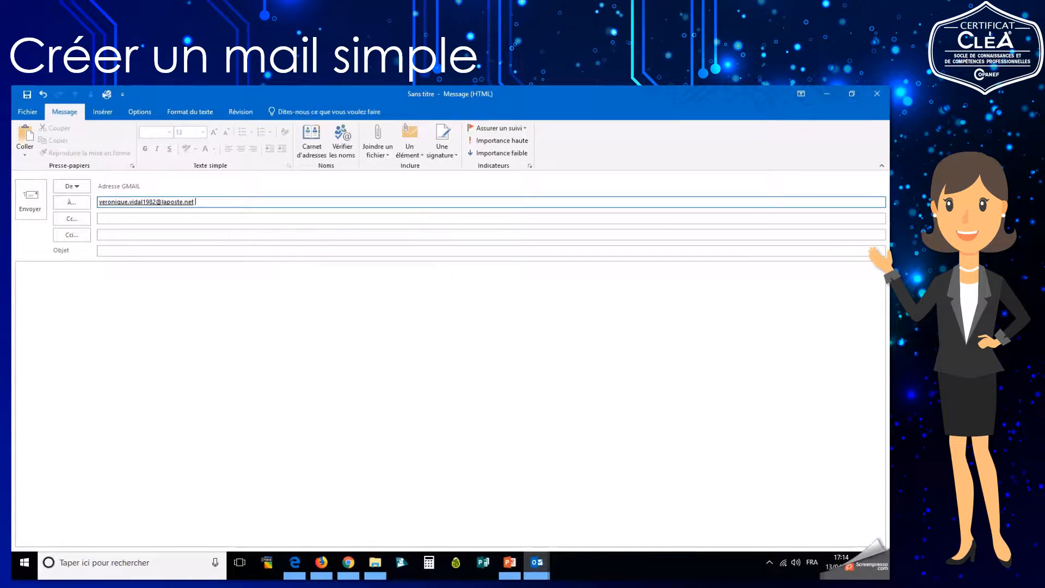
text(son)
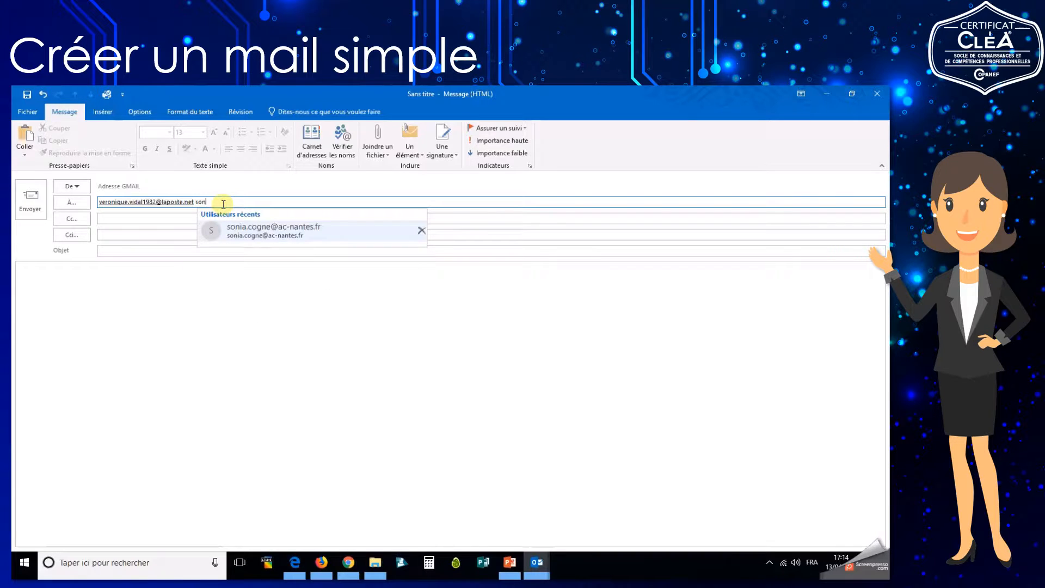
click(252, 228)
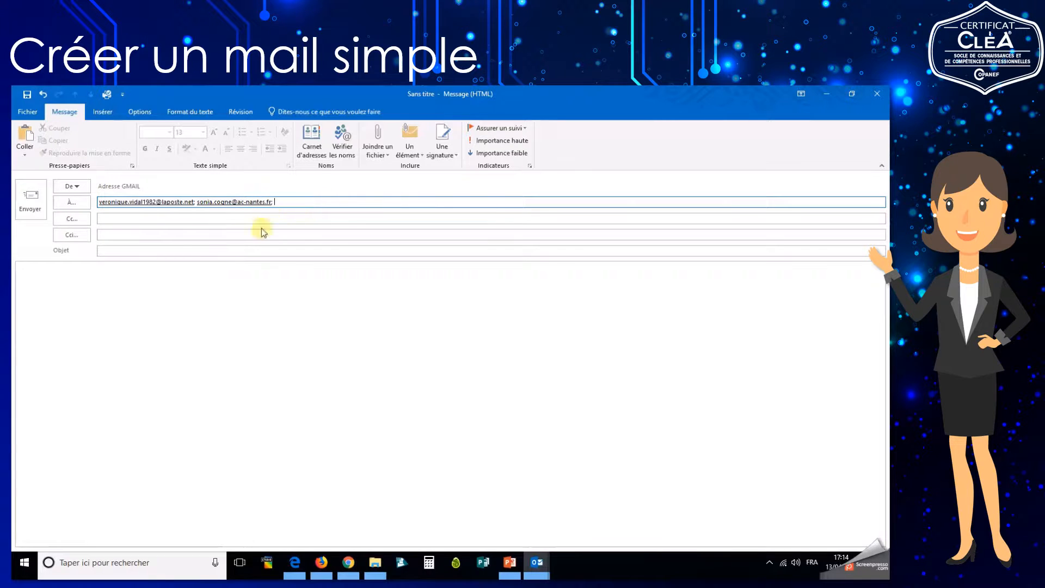
click(173, 248)
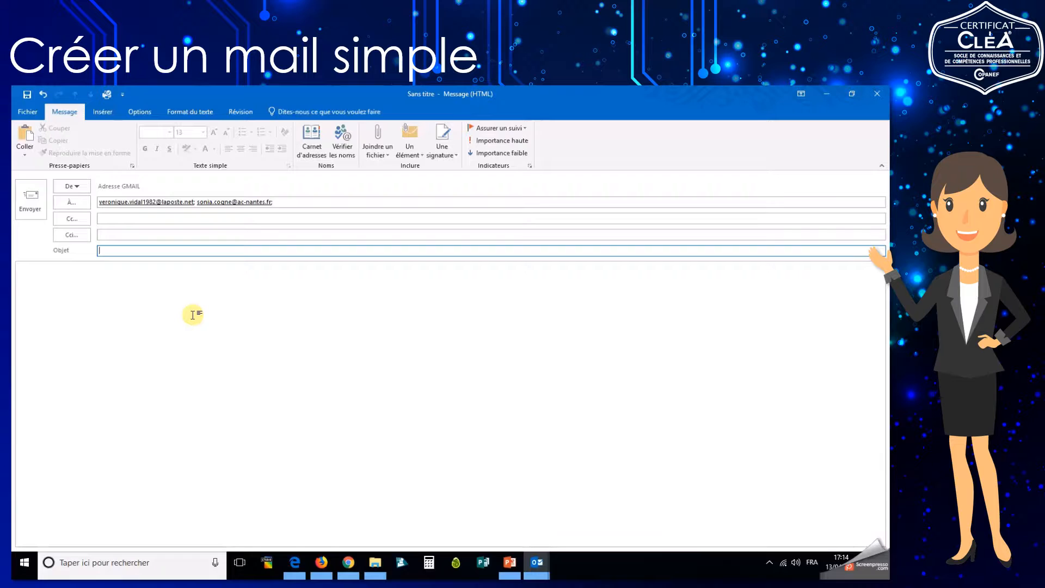
Enter subject 'Demande de rendez-vous' and body 'Bonjour à toutes,' plus the meet-next-week request.
text(T)
text(Demande de re)
text(ndez-vous)
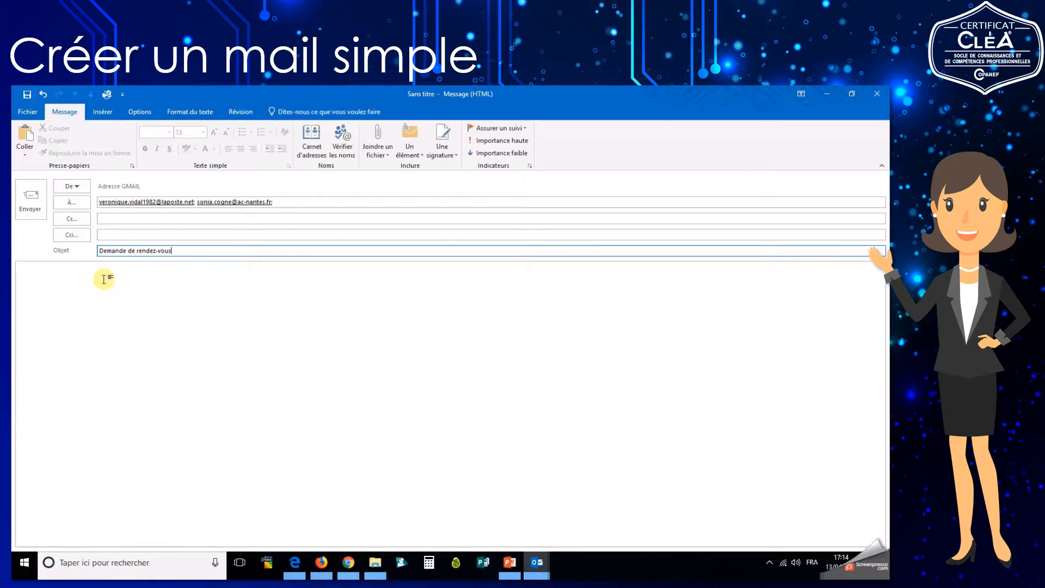
click(104, 279)
text(Bo)
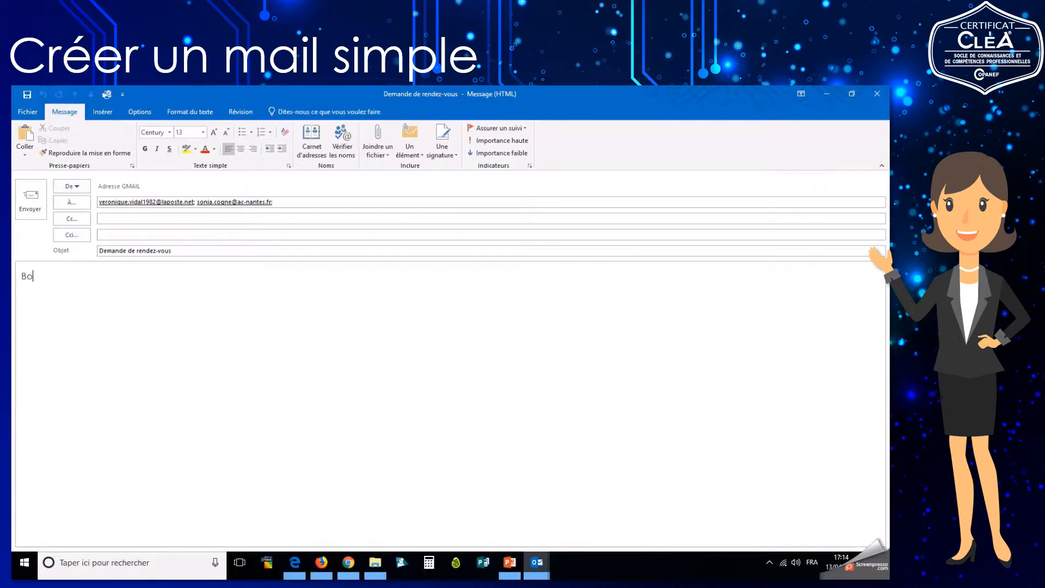
text(njour à toutes,)
text(Je vous deman)
text(de)
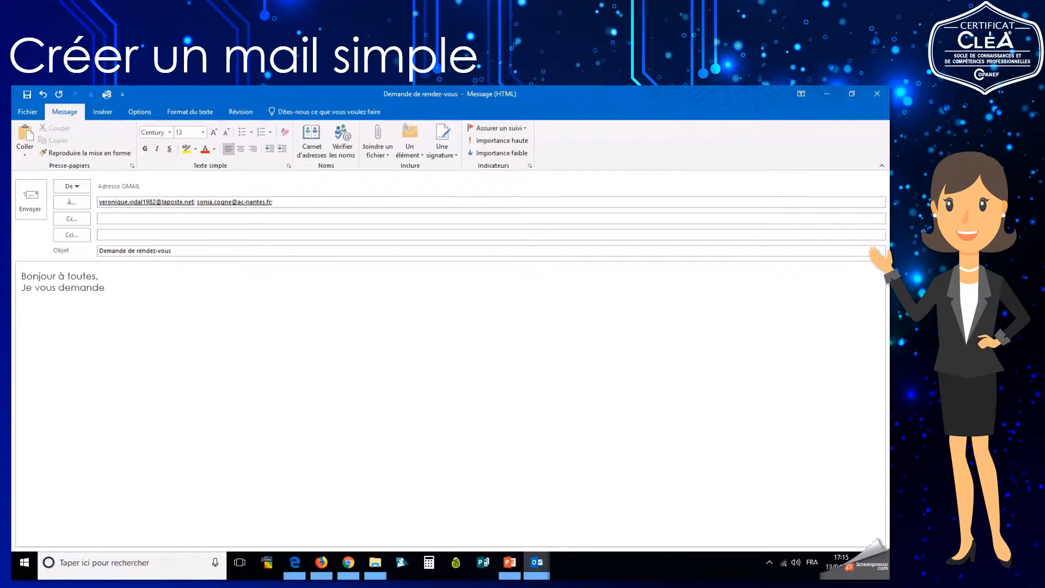
text( s'il serait possible de se rendontr)
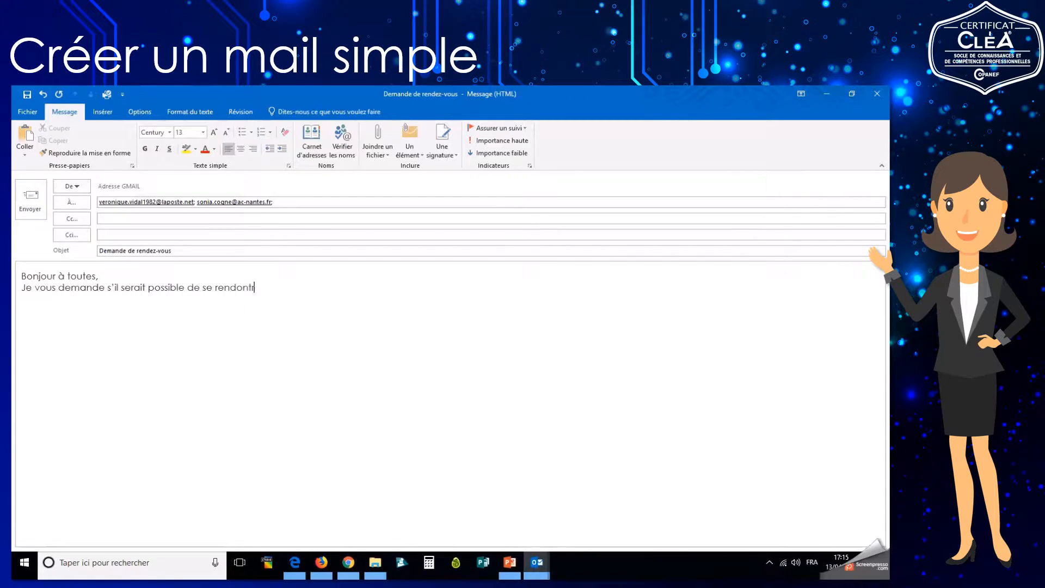
text(er la semaine prochaine)
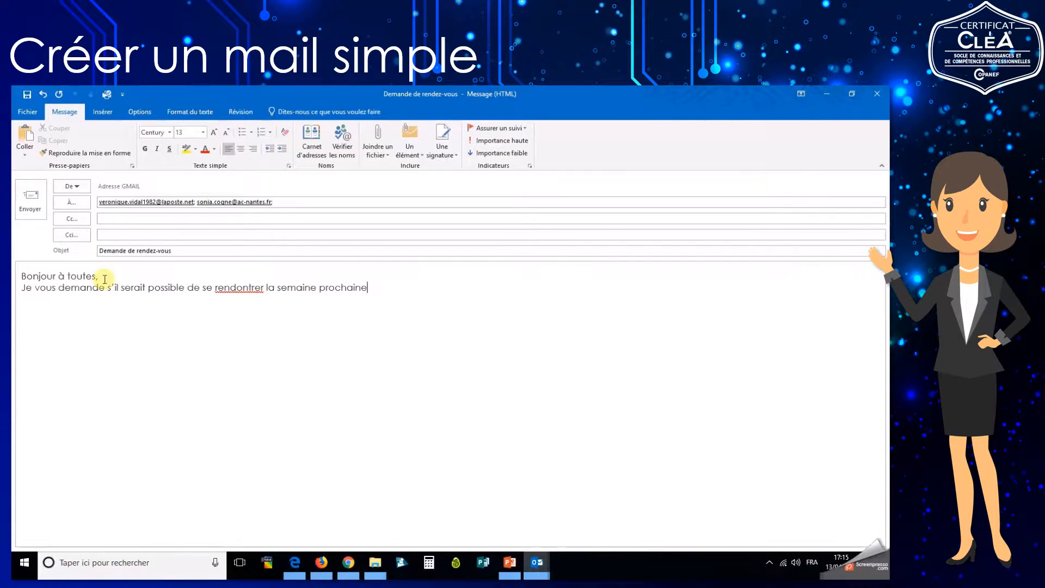
text(.)
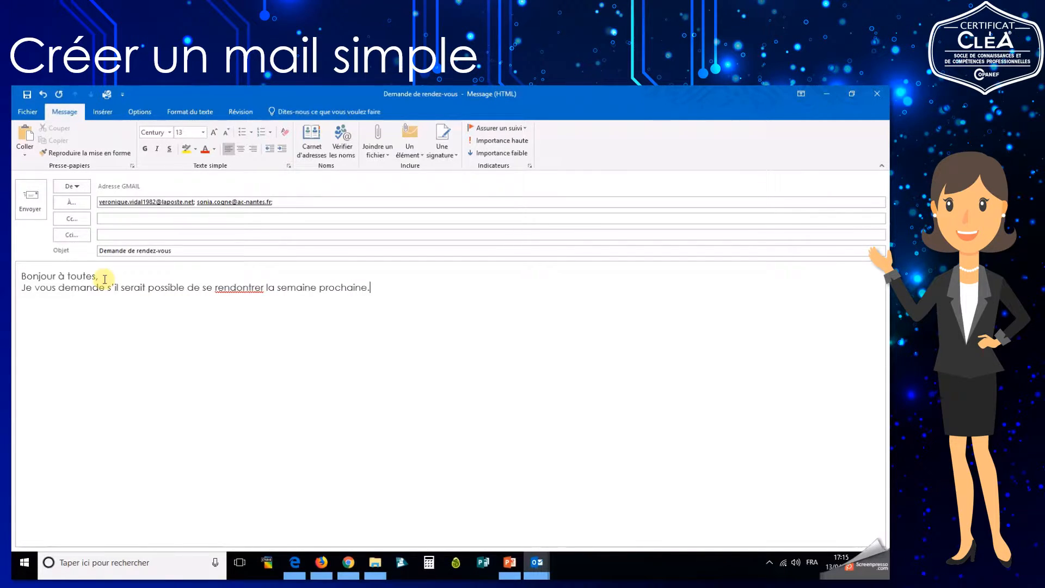
Correct 'rendontrer' to 'rencontrer' and sign off 'Cordialement,' with the sender's name and phone number.
right_click(242, 291)
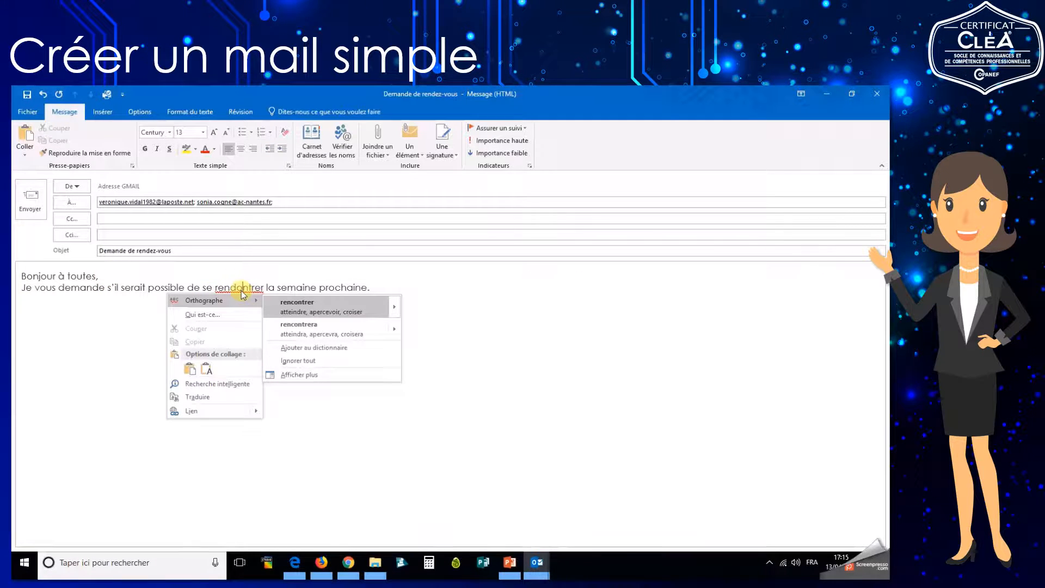
click(306, 309)
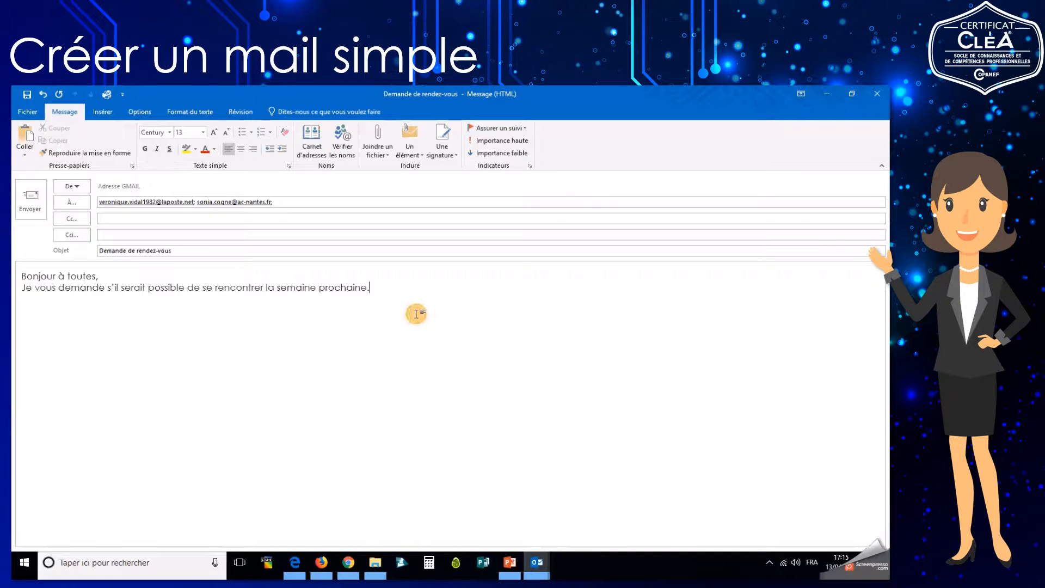
key(Return)
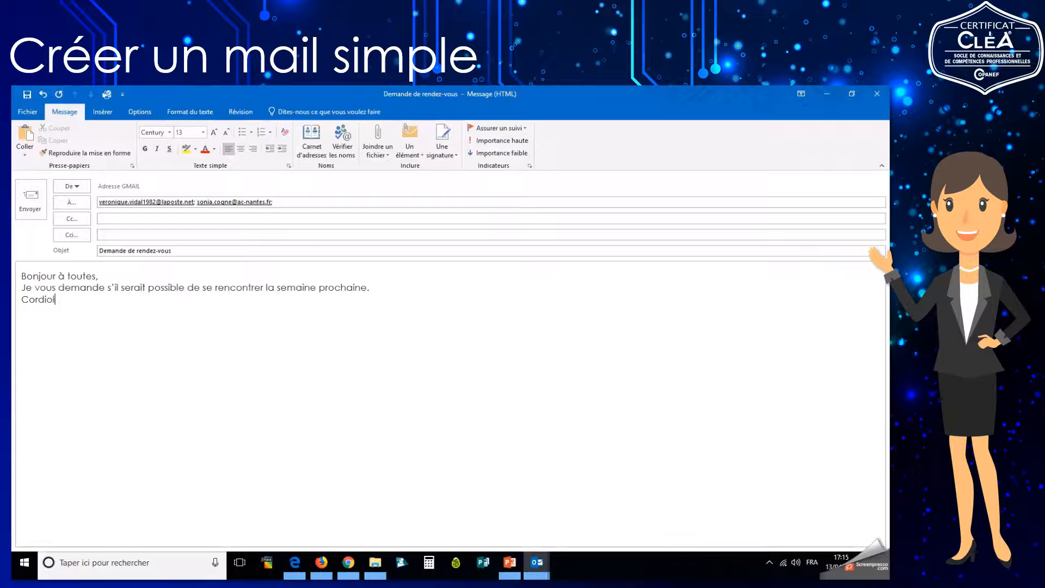
key(BackSpace)
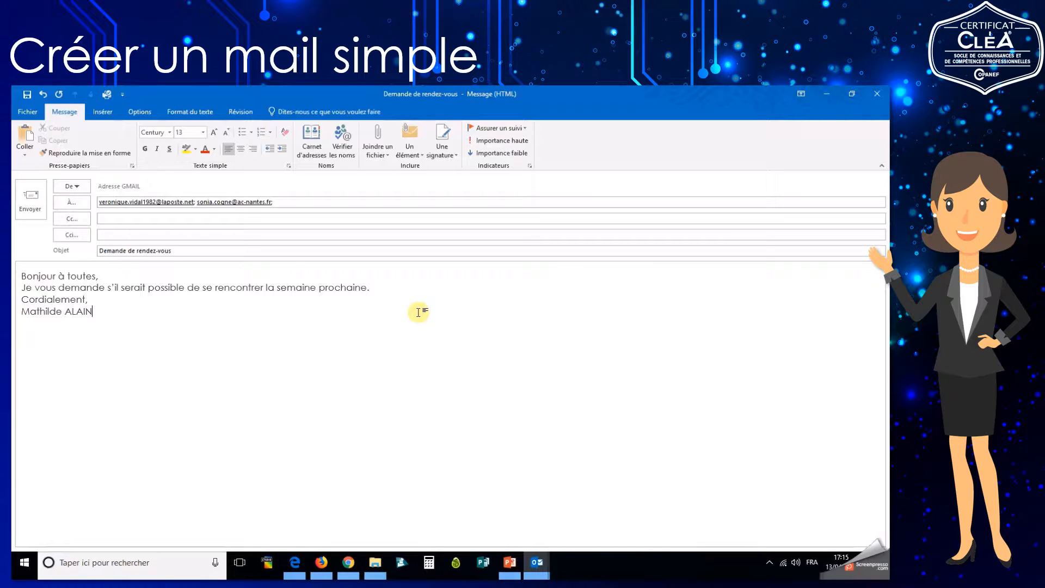
key(Return)
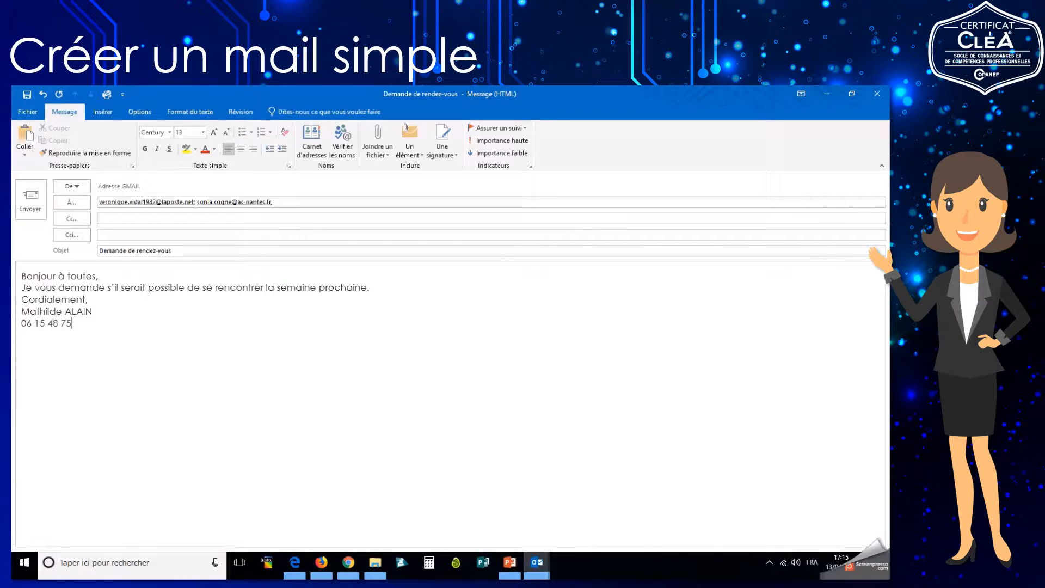
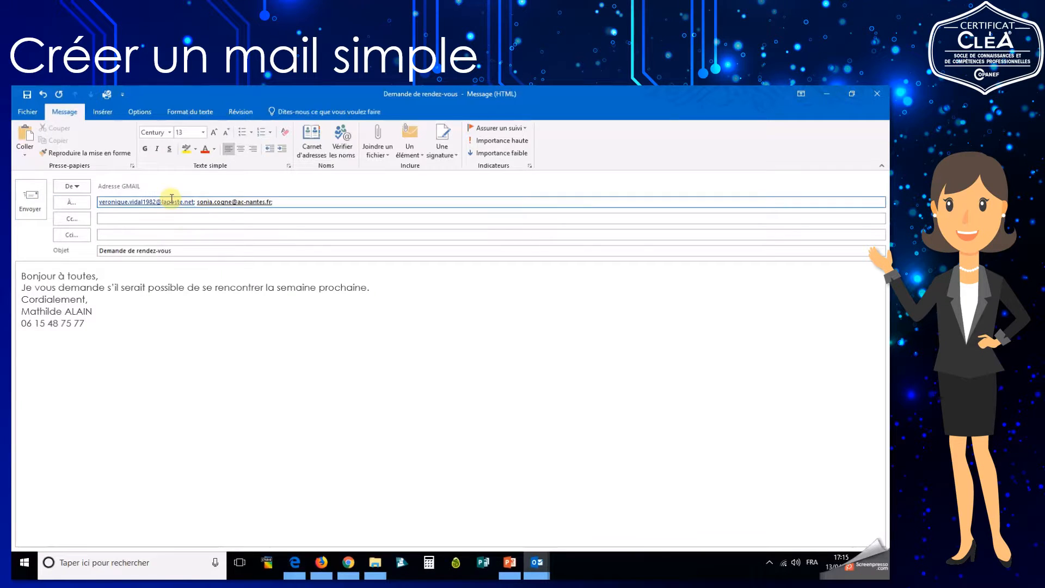
mouse_move(170, 203)
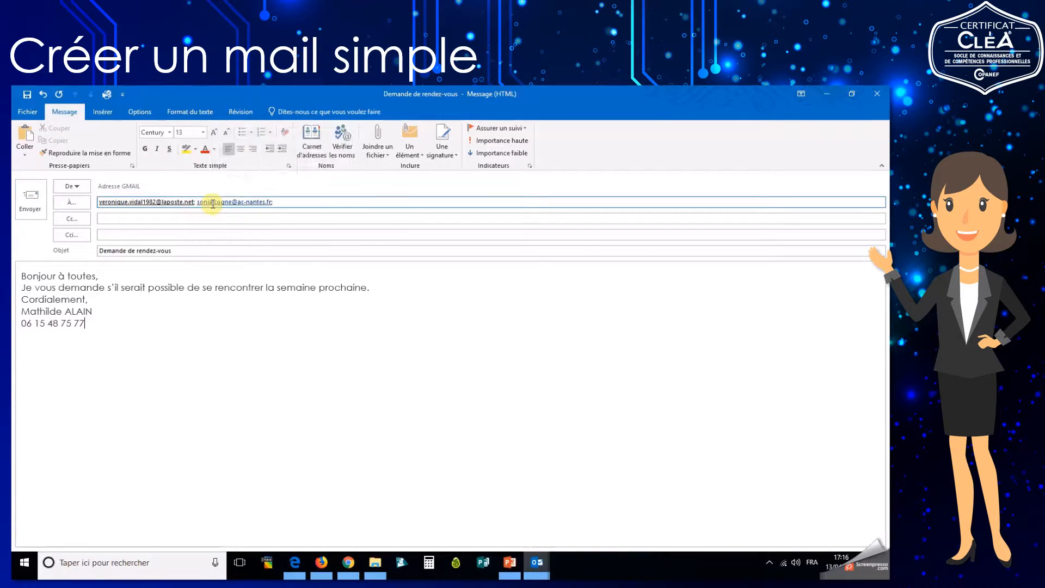
mouse_move(213, 204)
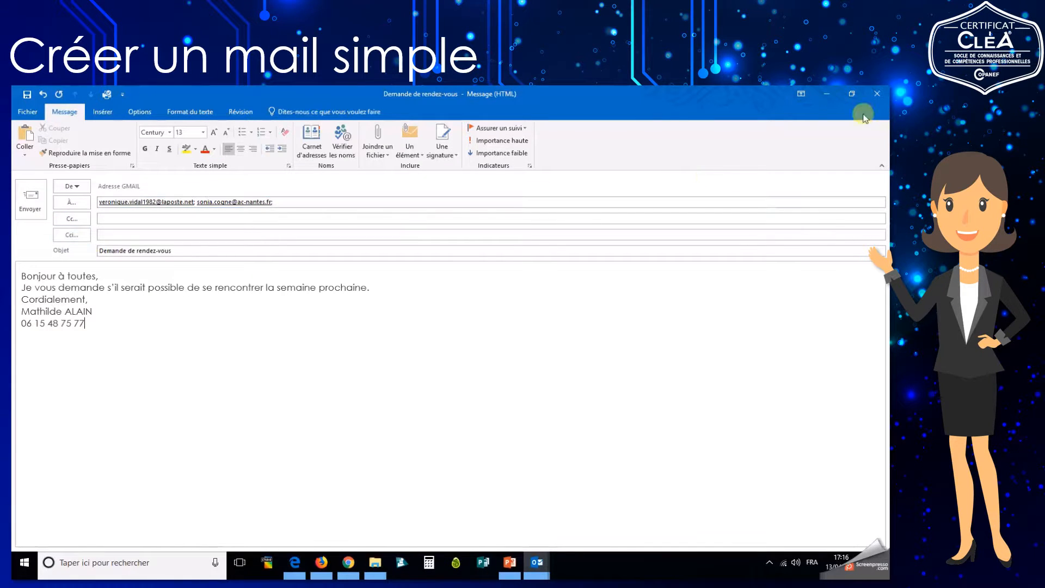
Switch to Gmail in Chrome and start a new message draft.
click(351, 563)
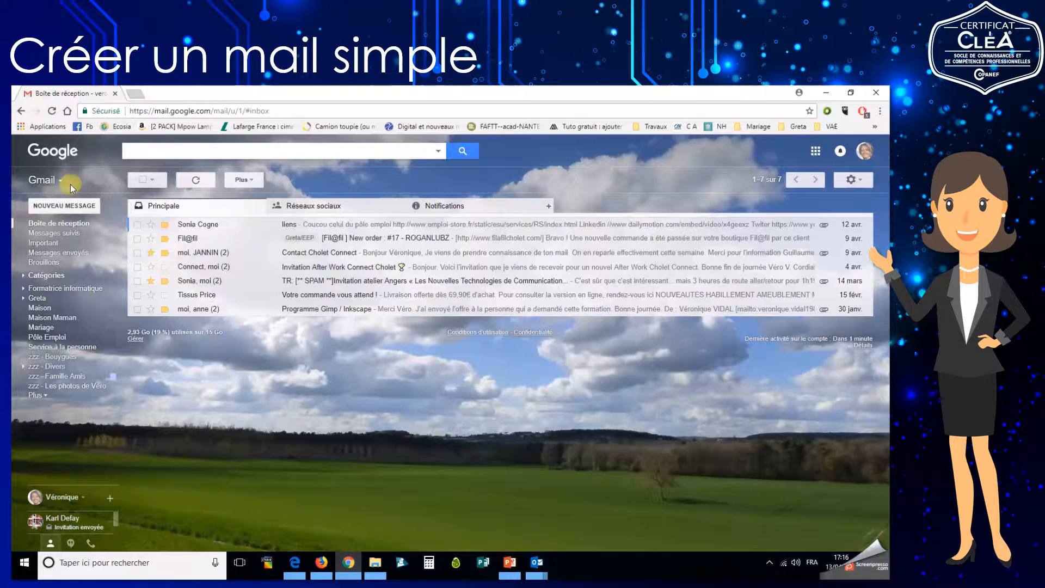
click(64, 205)
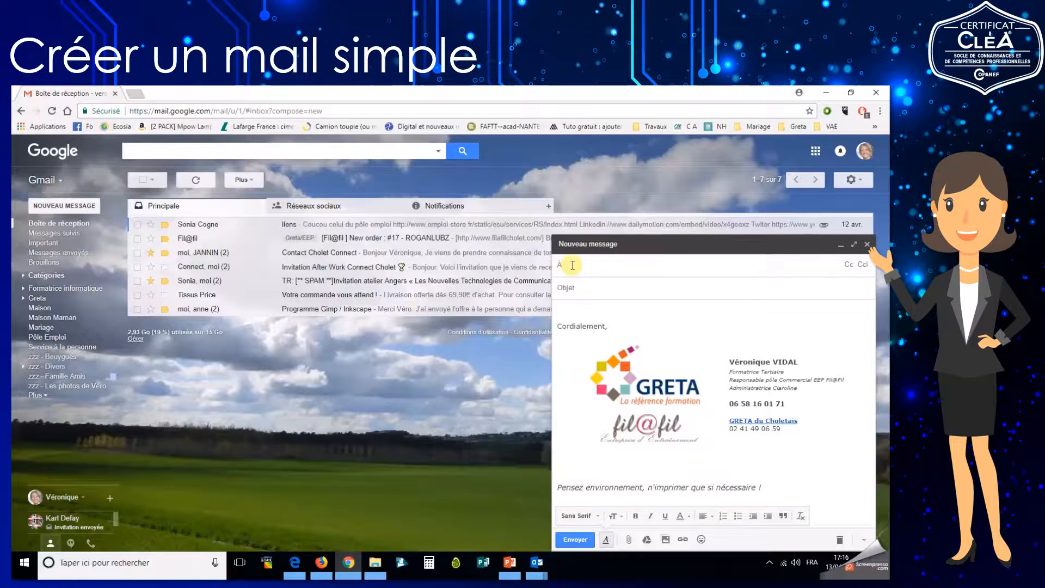
text(oni)
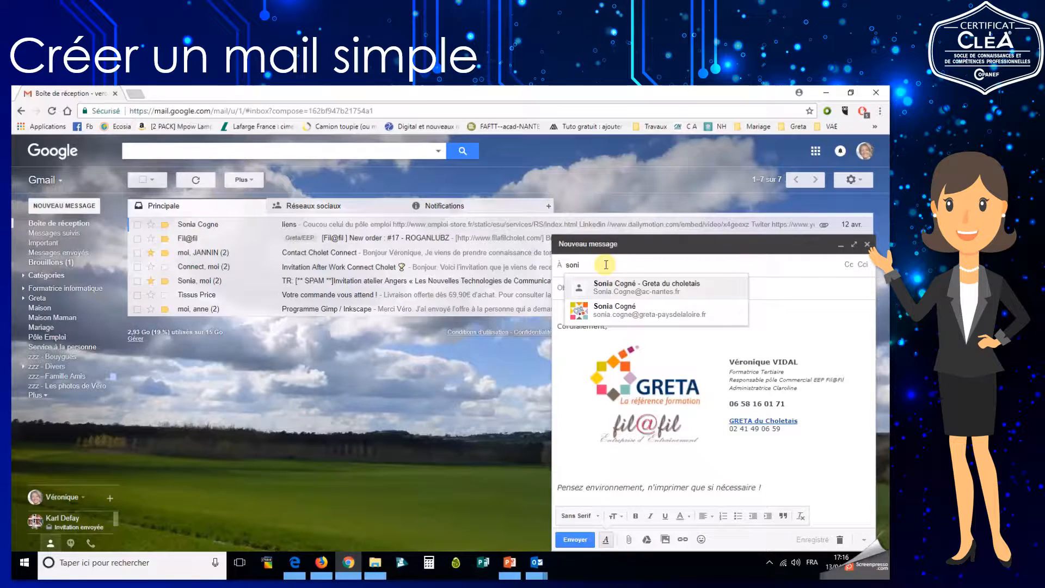
click(642, 289)
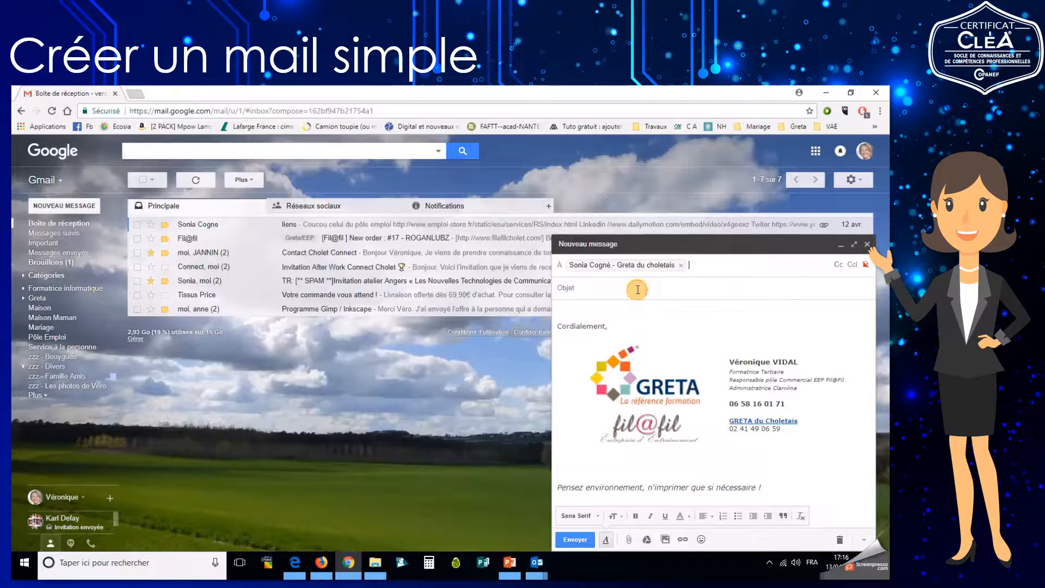
click(560, 268)
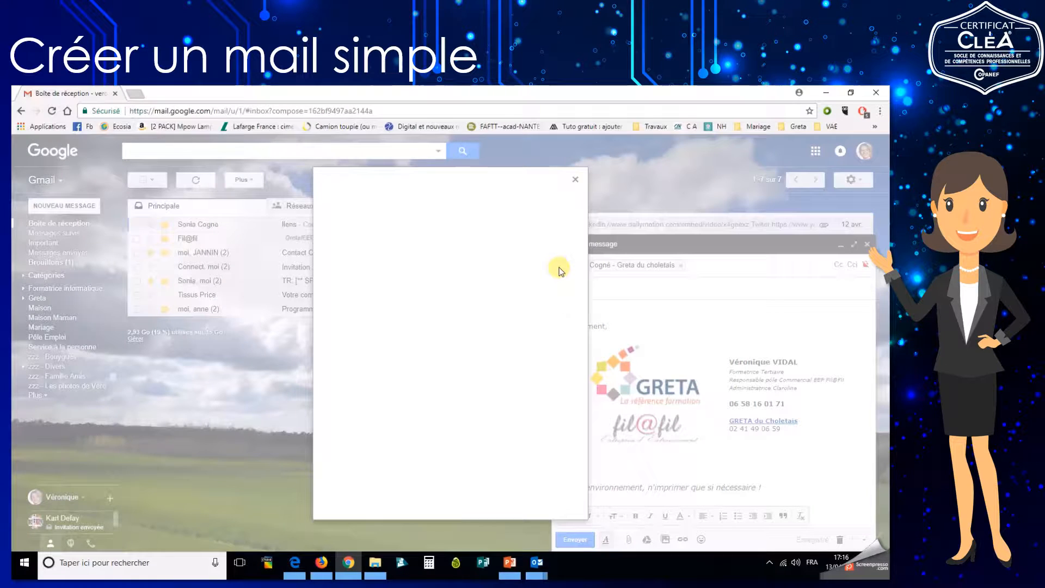
scroll(478, 293, down, 1)
scroll(478, 293, down, 10)
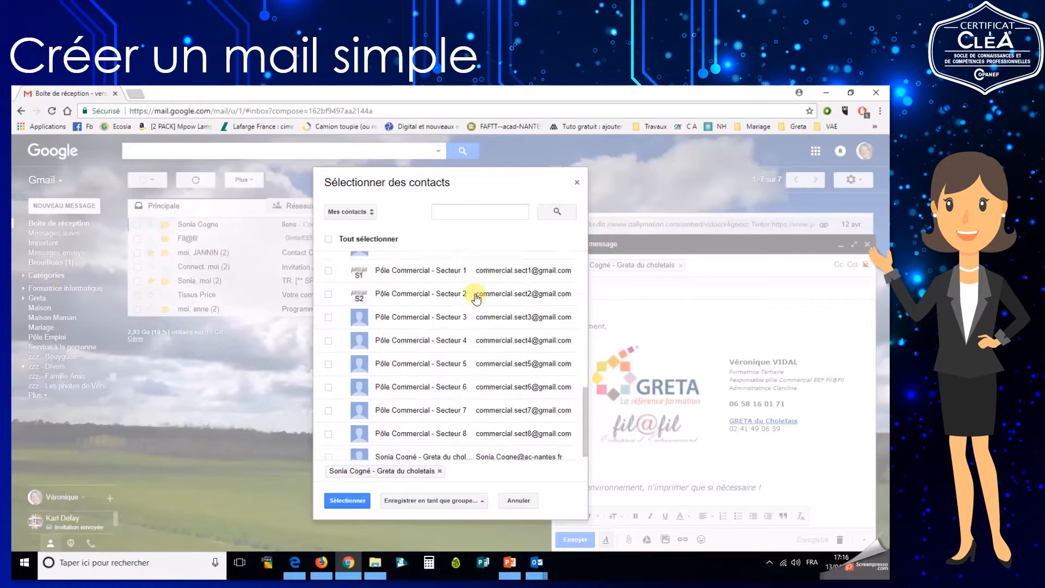
click(327, 308)
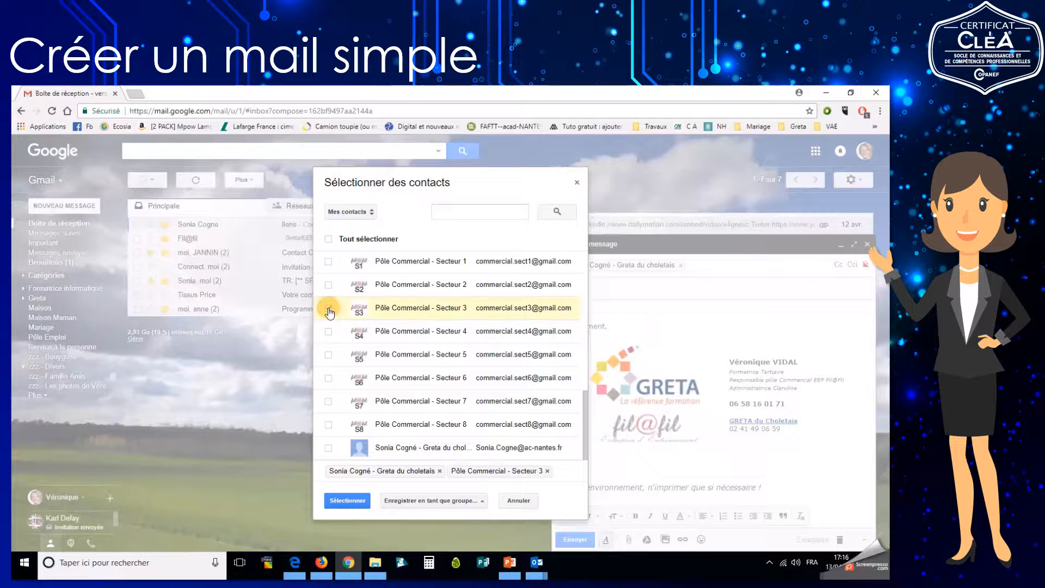
click(344, 501)
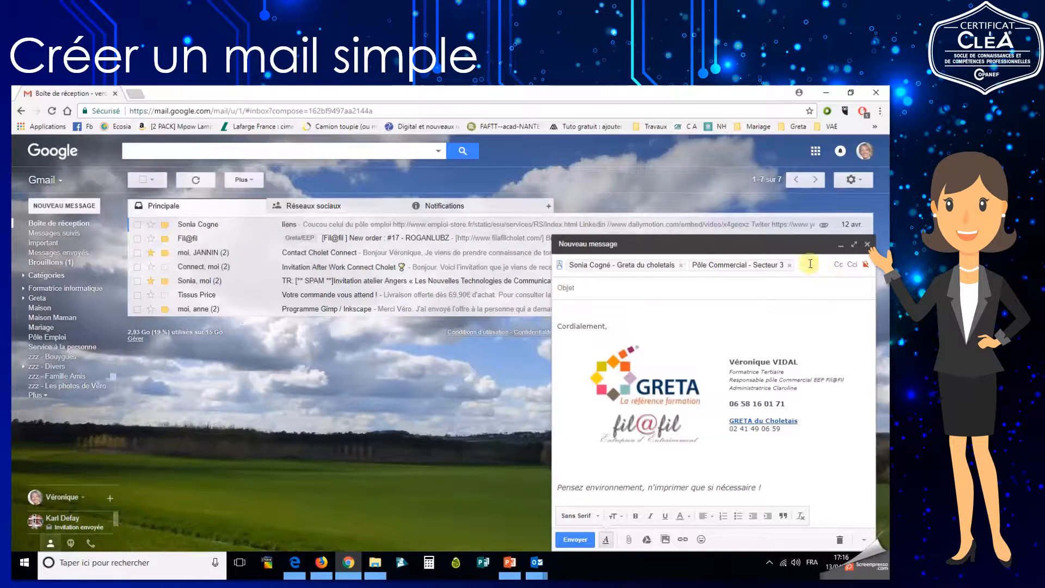
Enter subject 'Demande de RV' and body 'Bonjour,' then 'Serait-il possible de se rencontrer la semaine prochaine'.
mouse_move(626, 267)
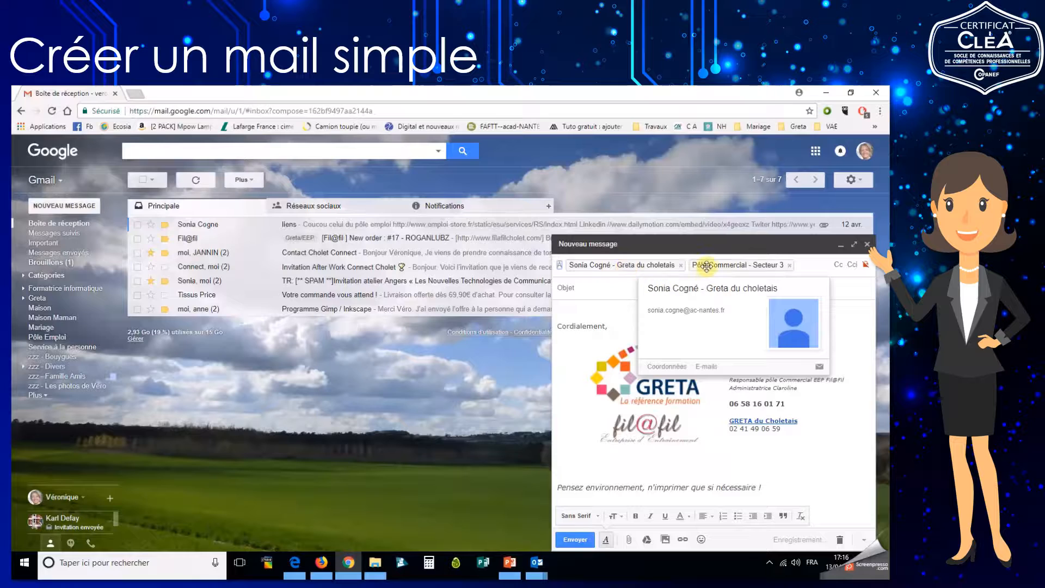
click(593, 288)
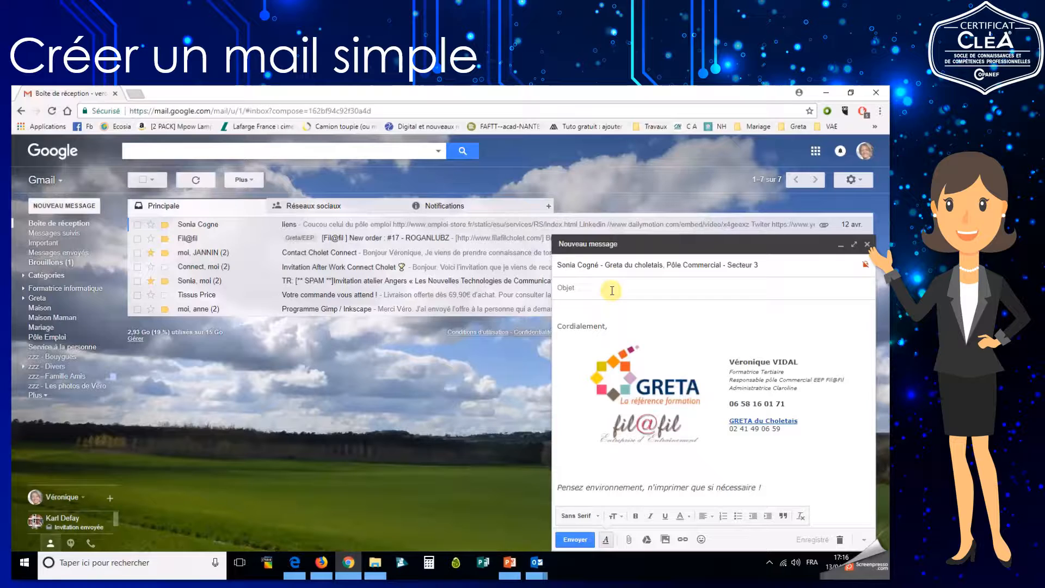
text(Demande de RV)
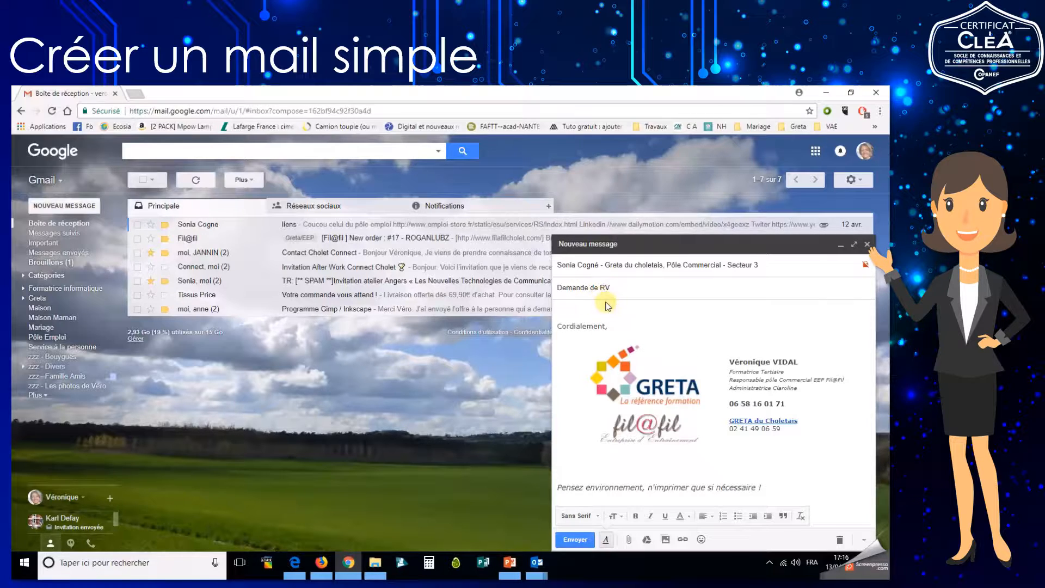
click(606, 306)
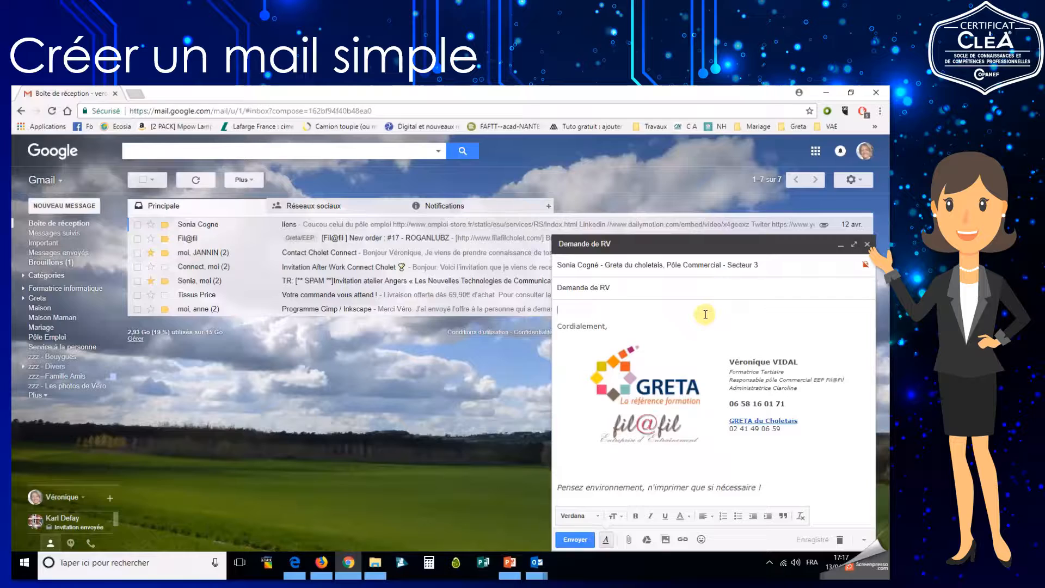
text(Bonjour,)
key(Return)
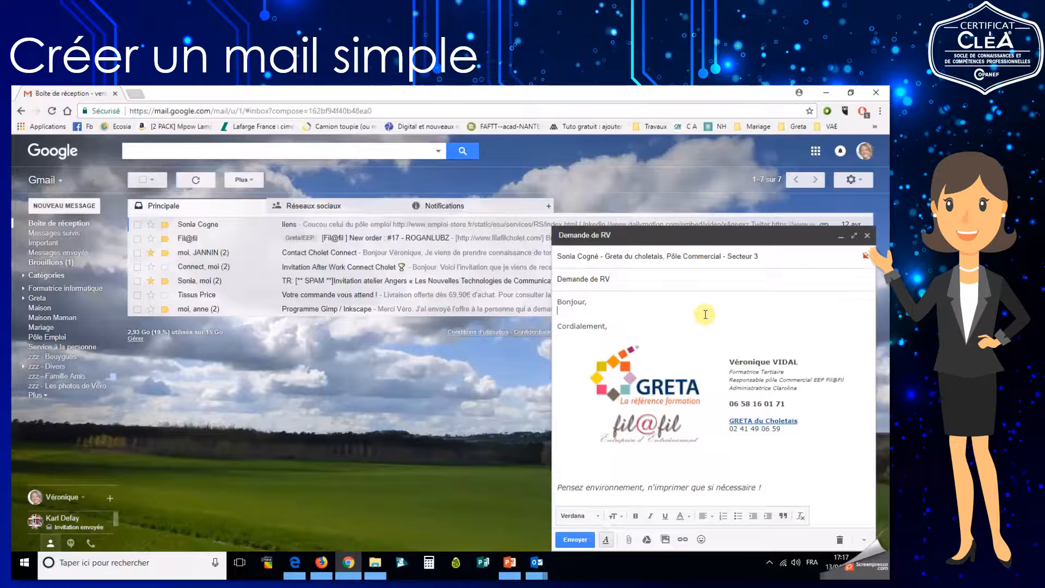
text(Serait-il possible de se rencontrer la semaine)
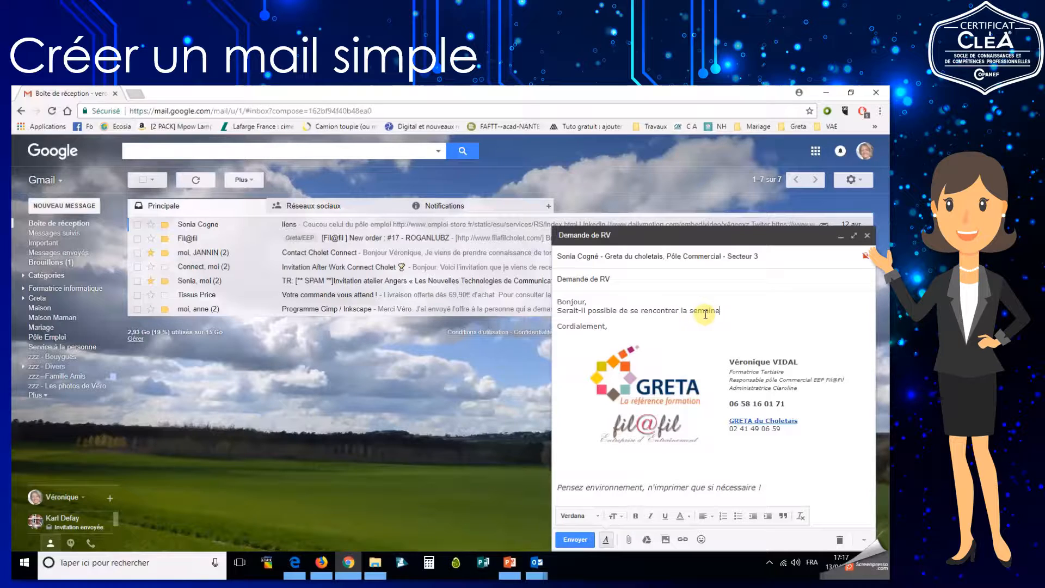
text( prochaine)
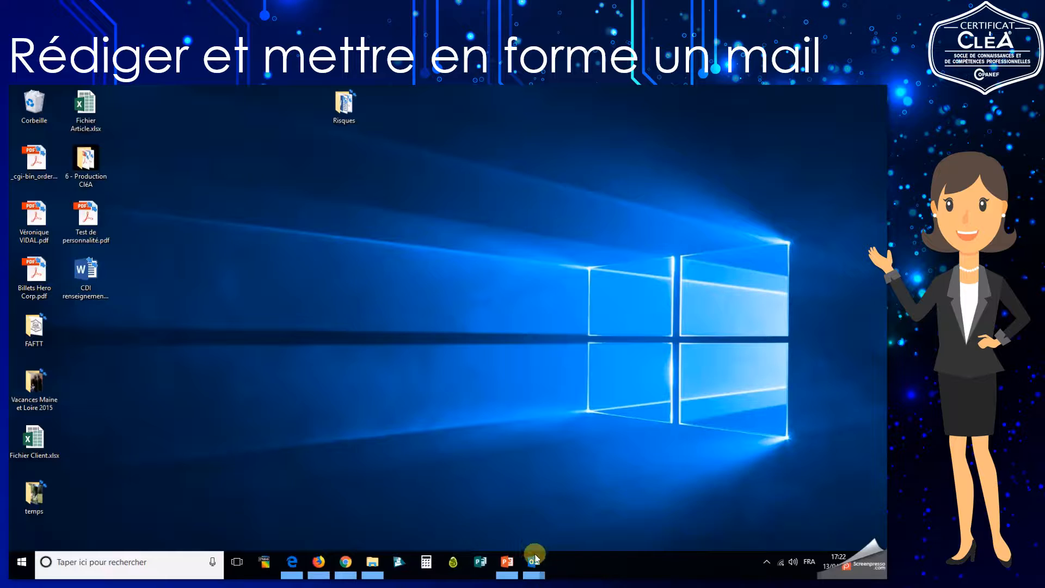
Return to Outlook and choose the 'Demande de rendez-vous' window from the taskbar preview.
mouse_move(533, 564)
click(506, 522)
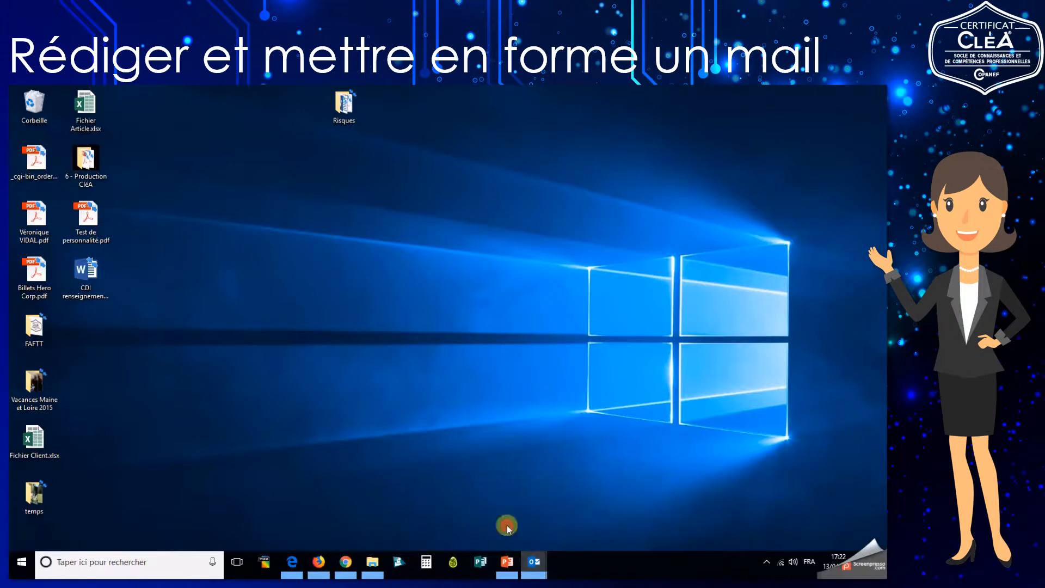
mouse_move(533, 572)
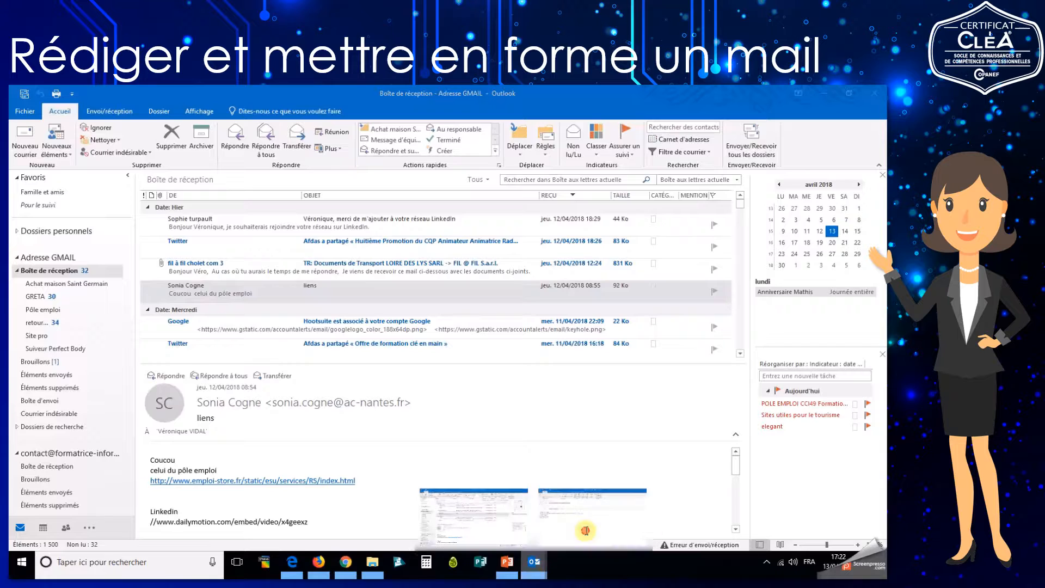
click(585, 531)
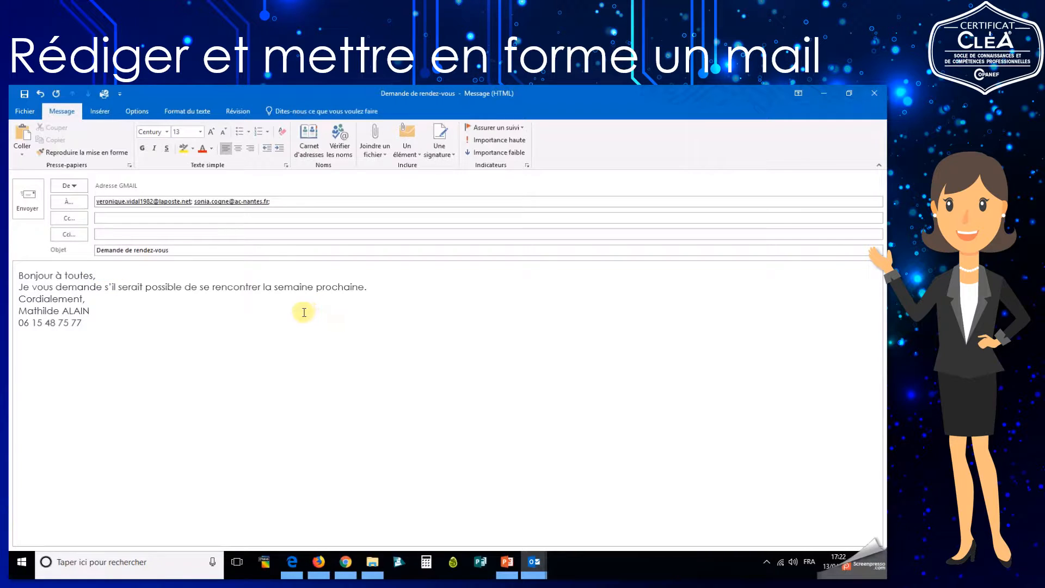
Select 'semaine prochaine' and format it bold, underlined and purple.
click(273, 287)
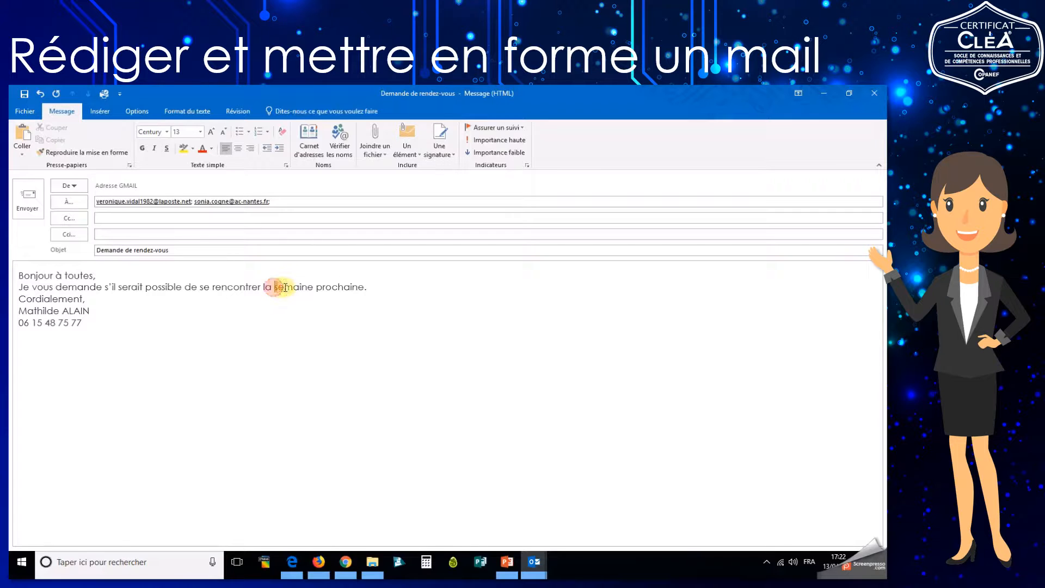
drag(286, 287, 343, 290)
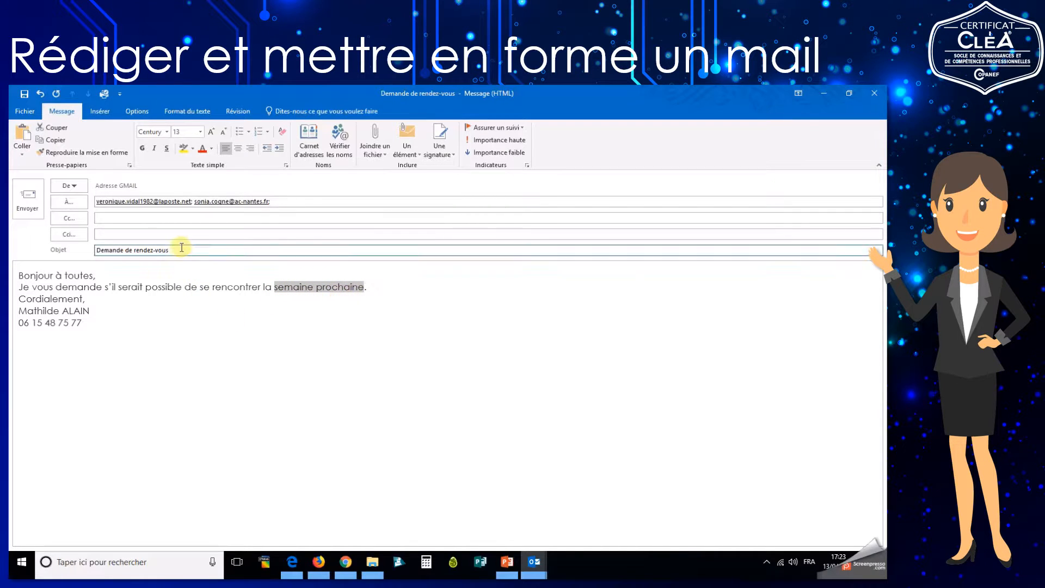
click(142, 148)
click(167, 148)
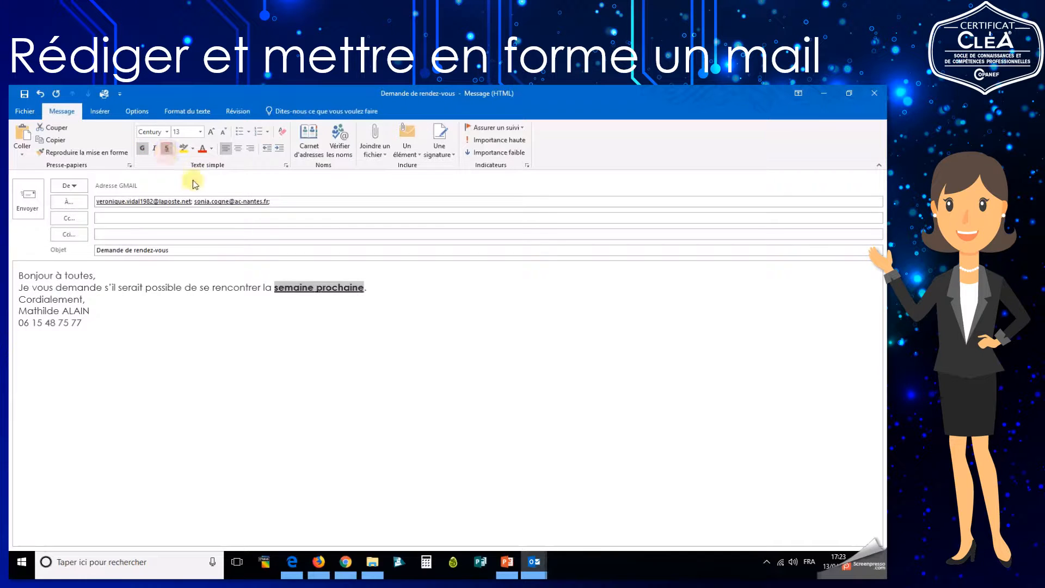
click(212, 151)
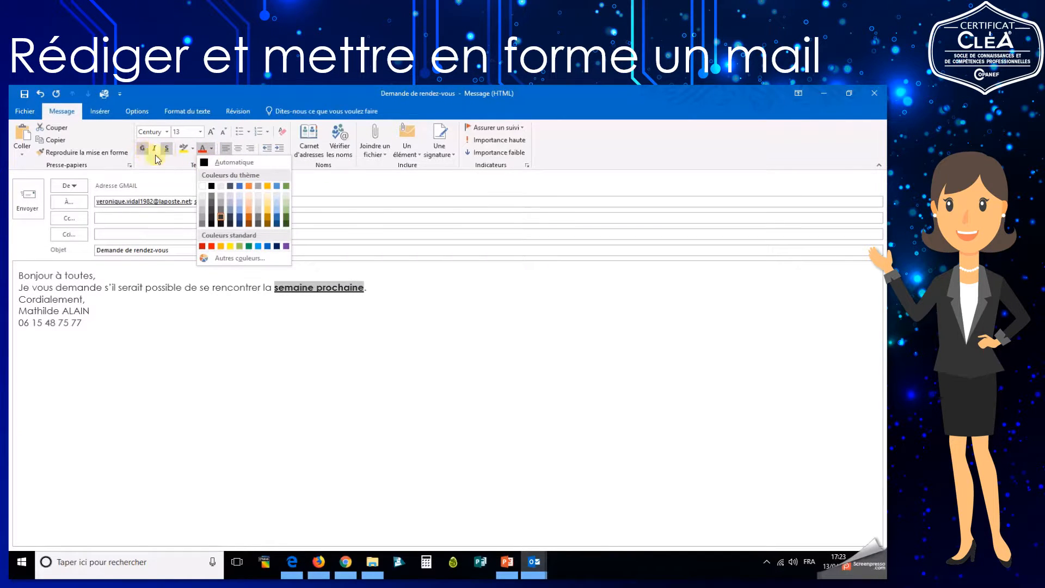
click(285, 246)
click(392, 288)
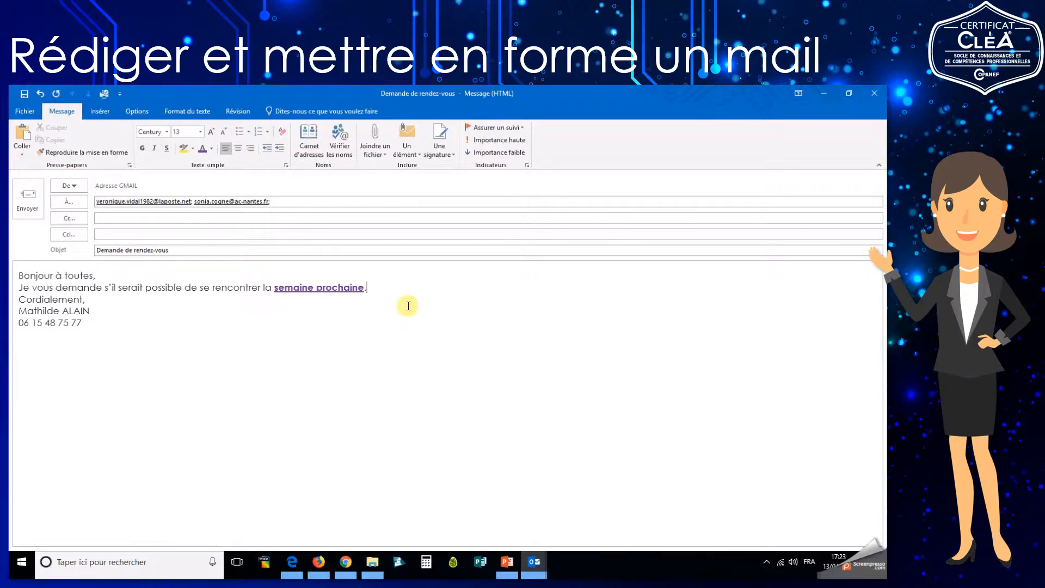
Insert the new line 'Je vous parlerai de la dernière réunion.' and a blank line after 'Cordialement,'.
key(Return)
text(J evou)
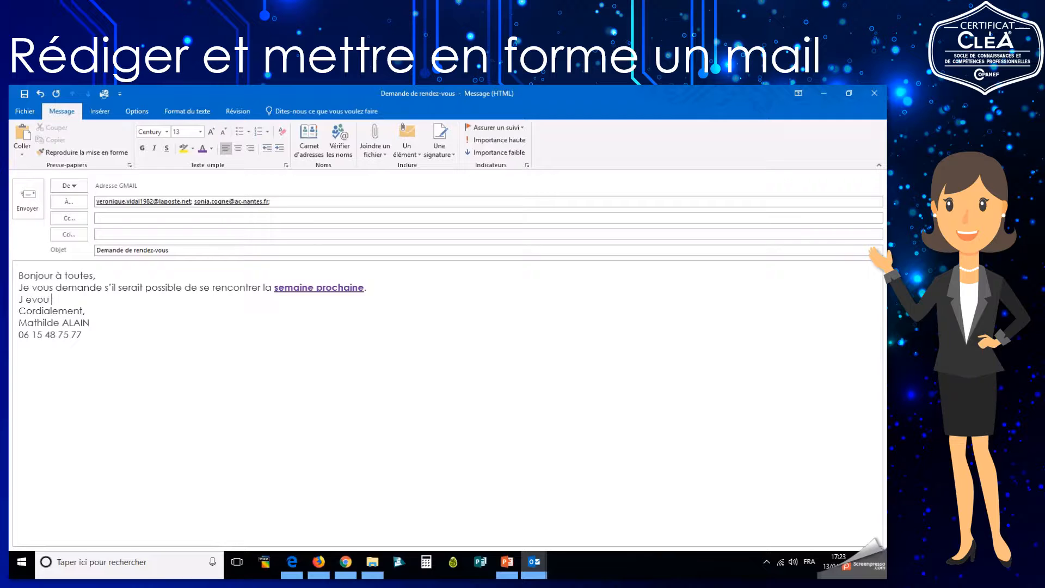
key(BackSpace)
key(BackSpace)
key(BackSpace)
key(BackSpace)
key(BackSpace)
text(e vous parlerai de la dernière ré)
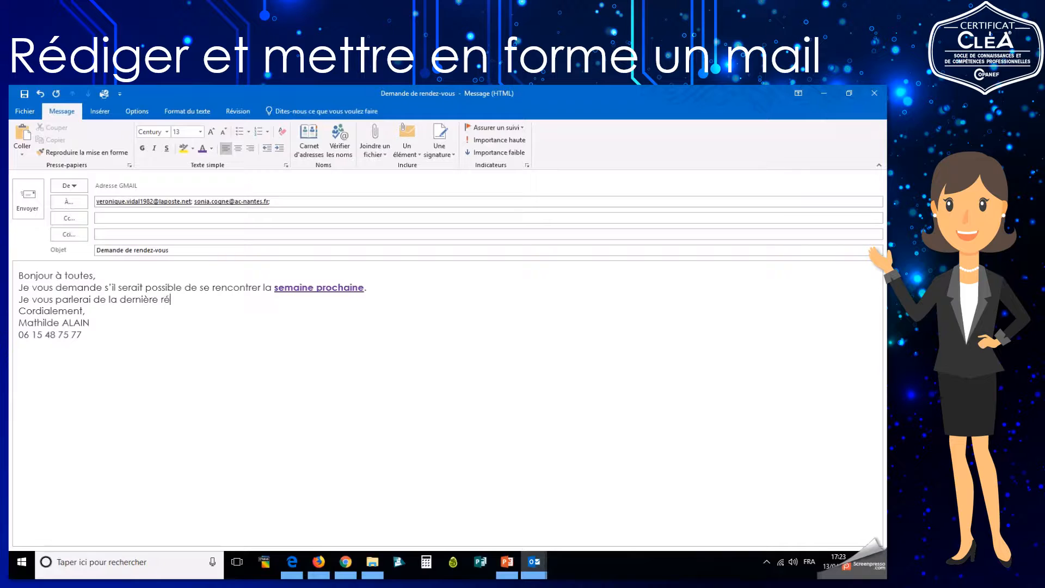
text(union.)
click(201, 311)
key(Return)
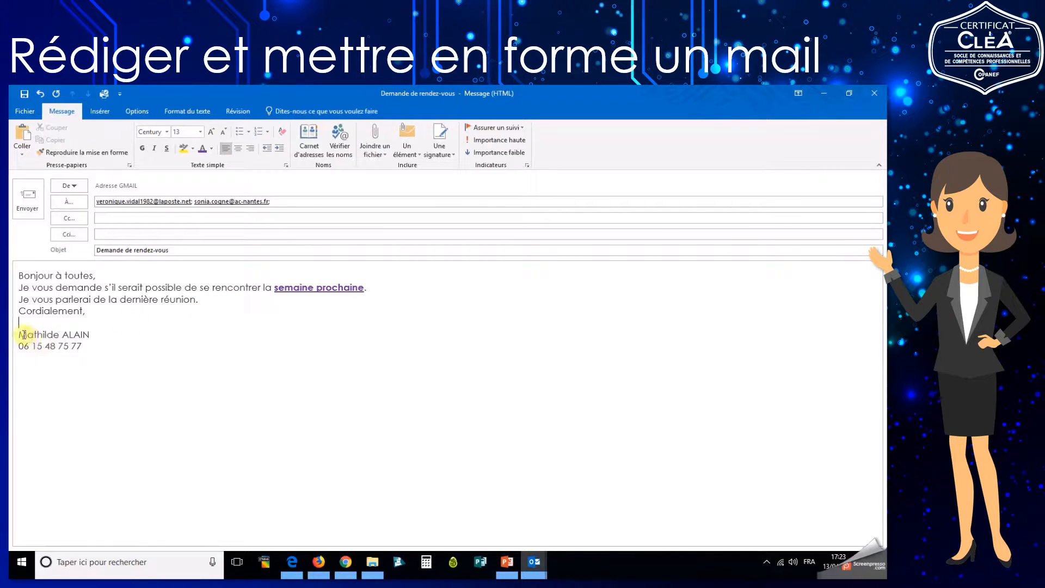
Make the signature name bold.
click(91, 335)
drag(67, 334, 19, 334)
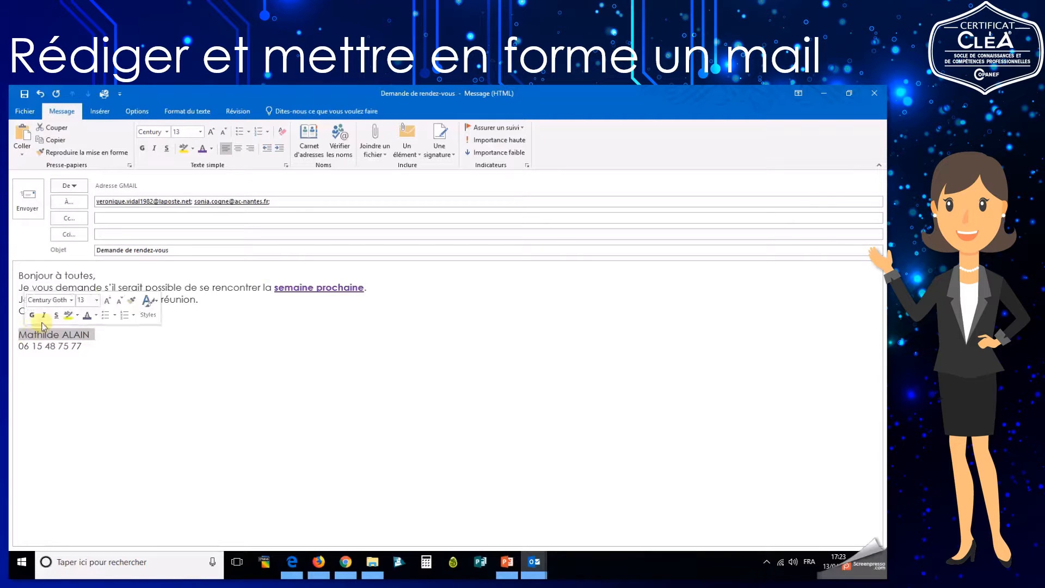
click(143, 152)
click(240, 363)
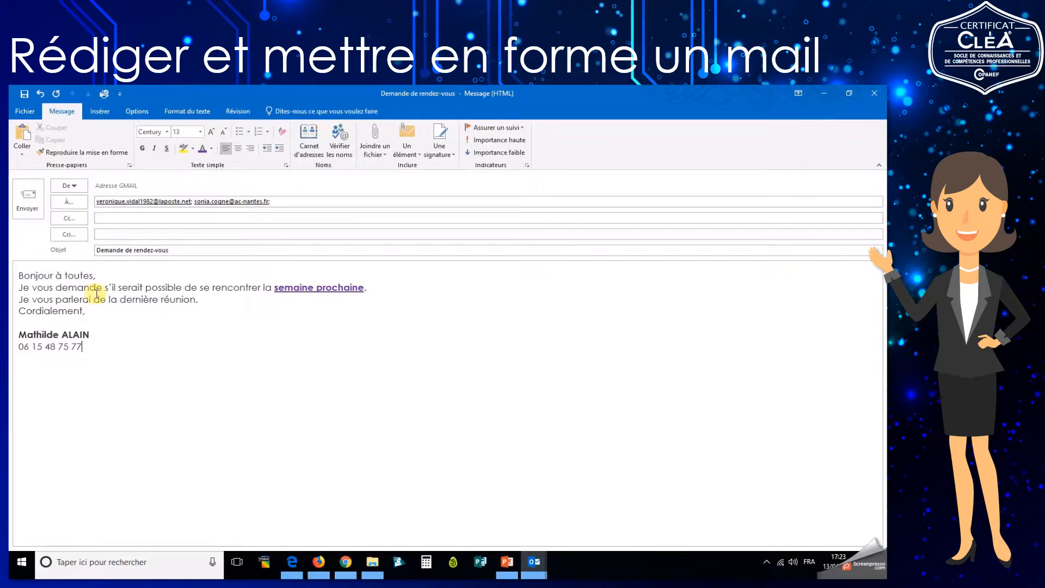
Change 'serait' to 'serais' and add a blank line after the réunion sentence.
click(143, 289)
key(BackSpace)
text(s)
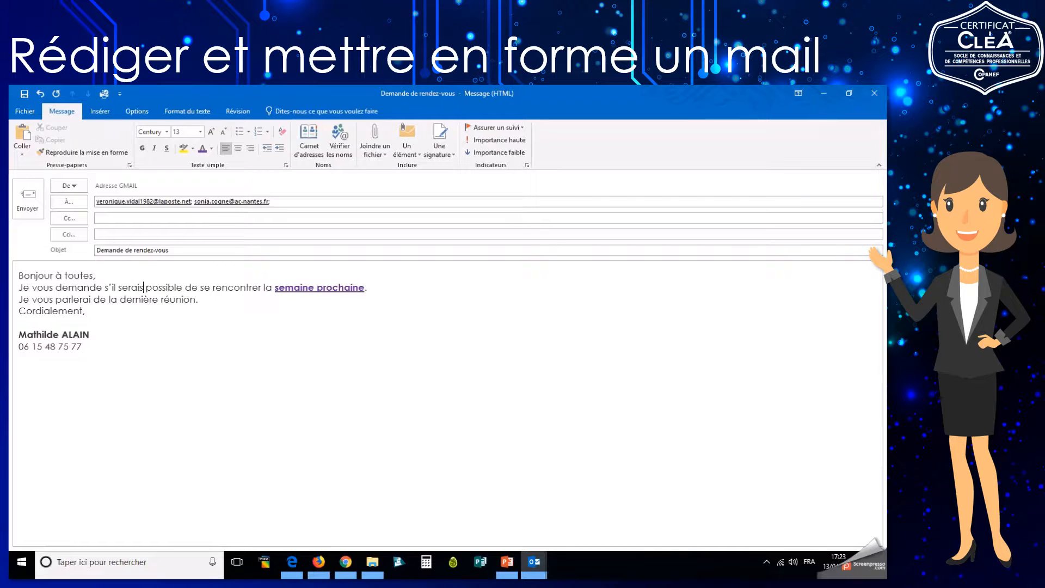
click(155, 322)
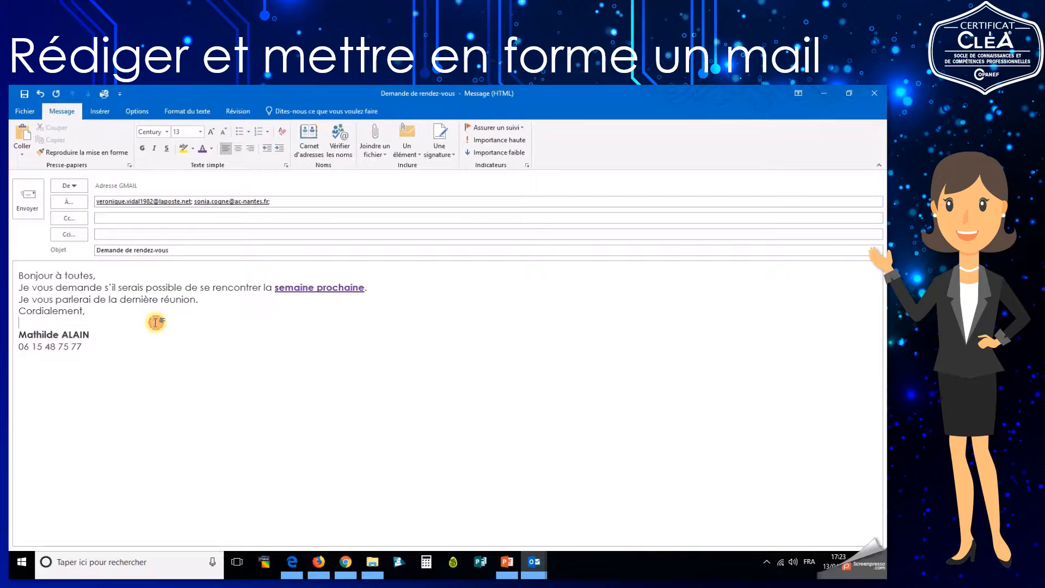
click(106, 300)
click(199, 300)
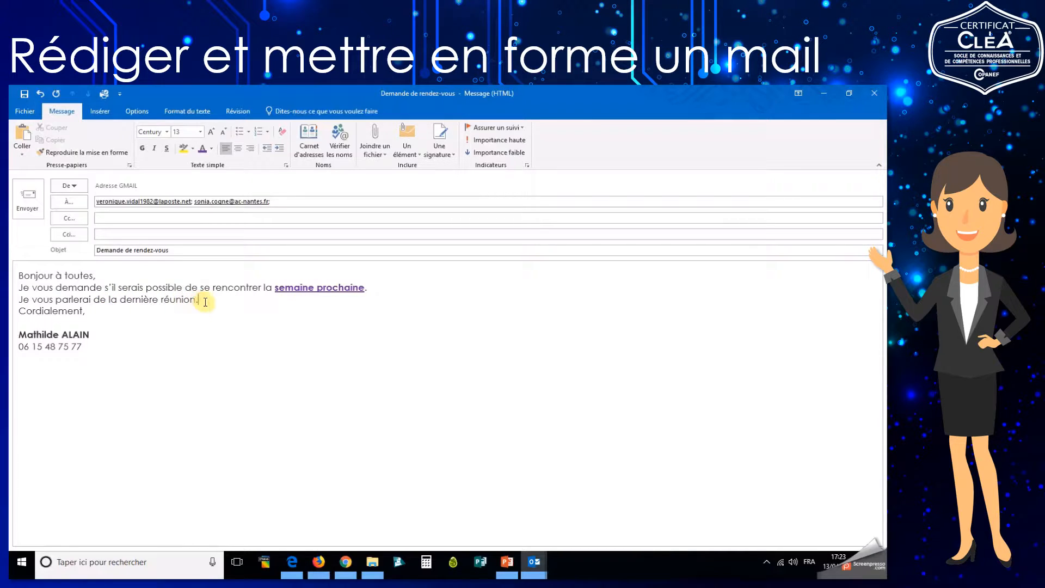
key(Return)
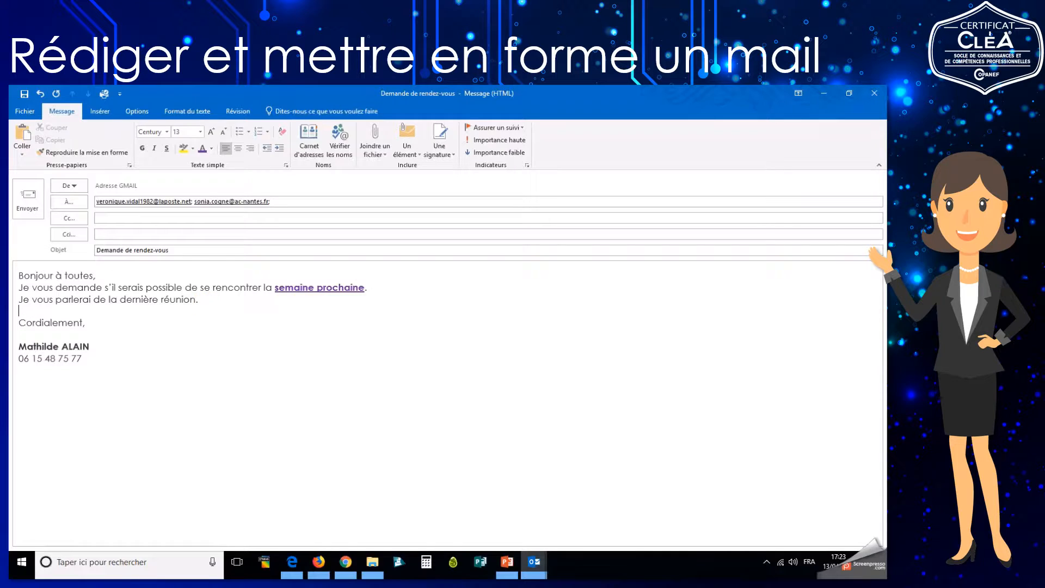
Restore 'serait' and delete the n so 'rencontrer' reads 'recontrer'.
click(140, 286)
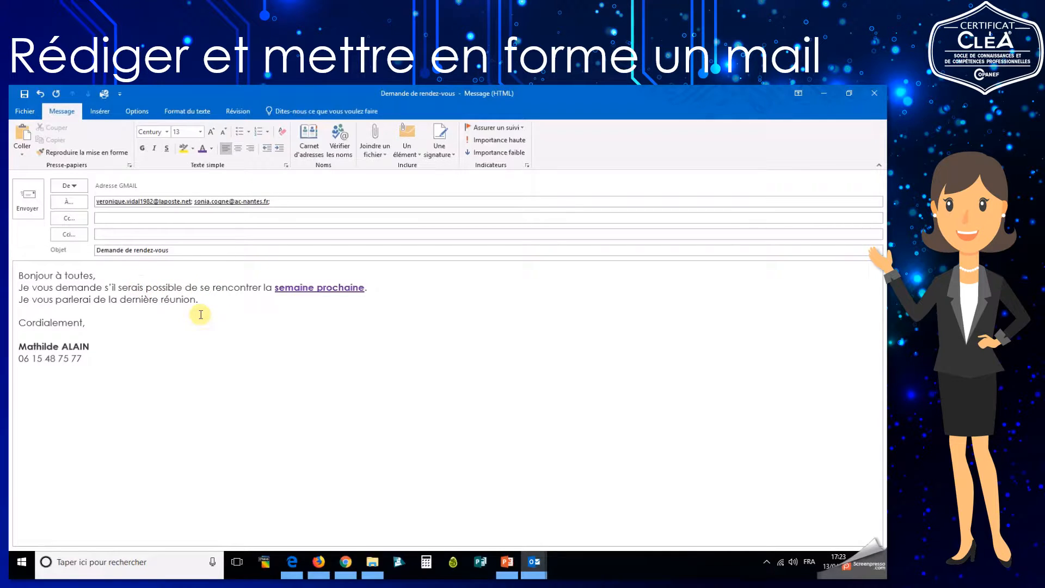
key(BackSpace)
text(t)
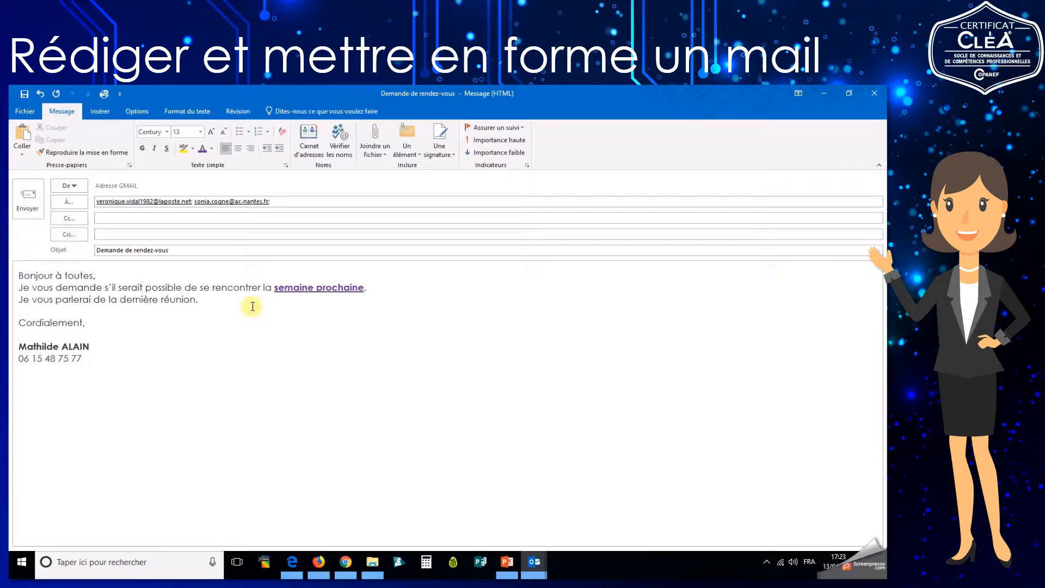
click(228, 287)
key(BackSpace)
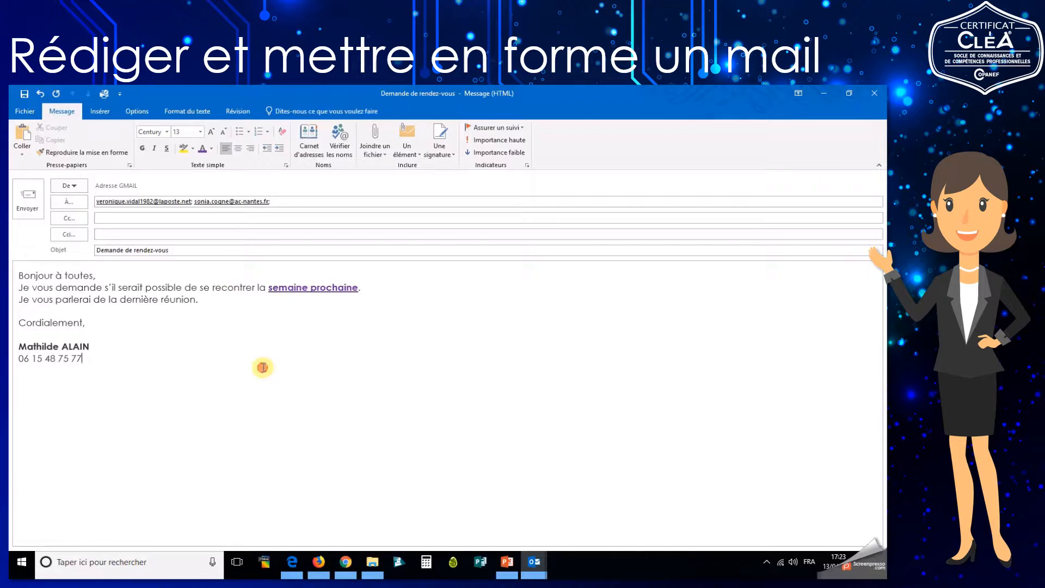
Remove the extra space after 'recontrer' and apply the spelling suggestion 'rencontrer'.
click(241, 305)
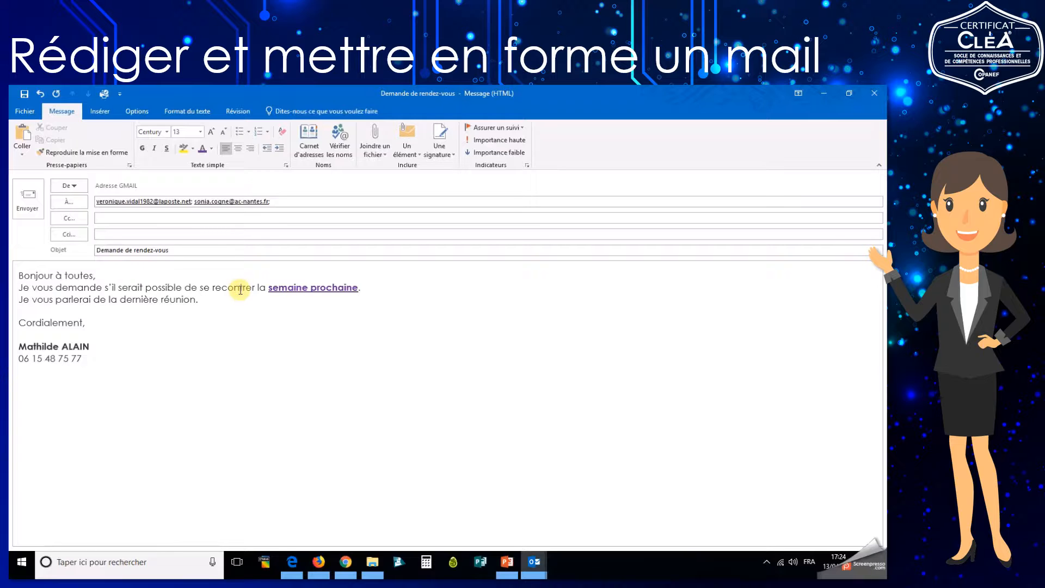
click(256, 288)
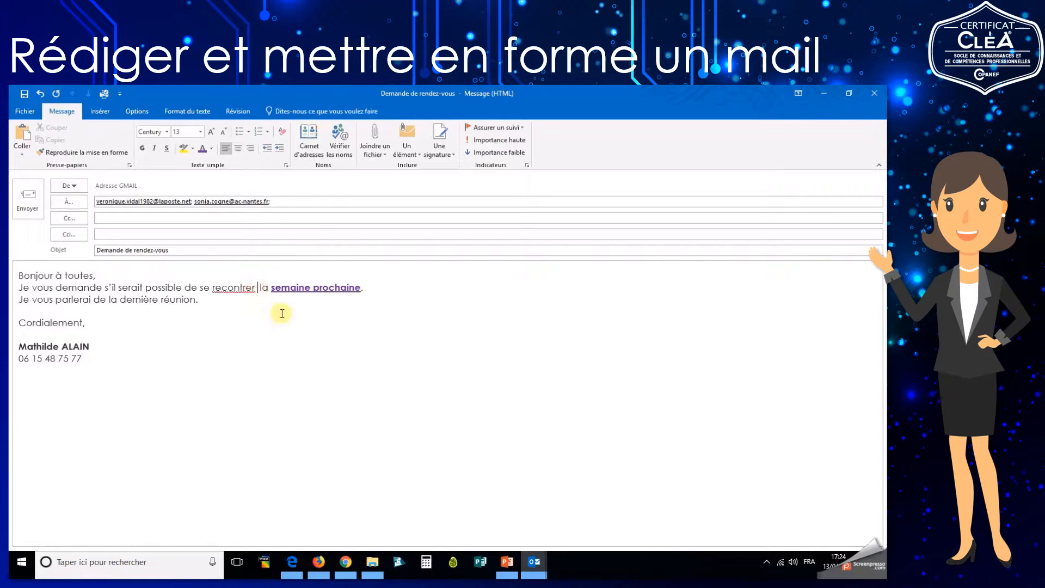
key(BackSpace)
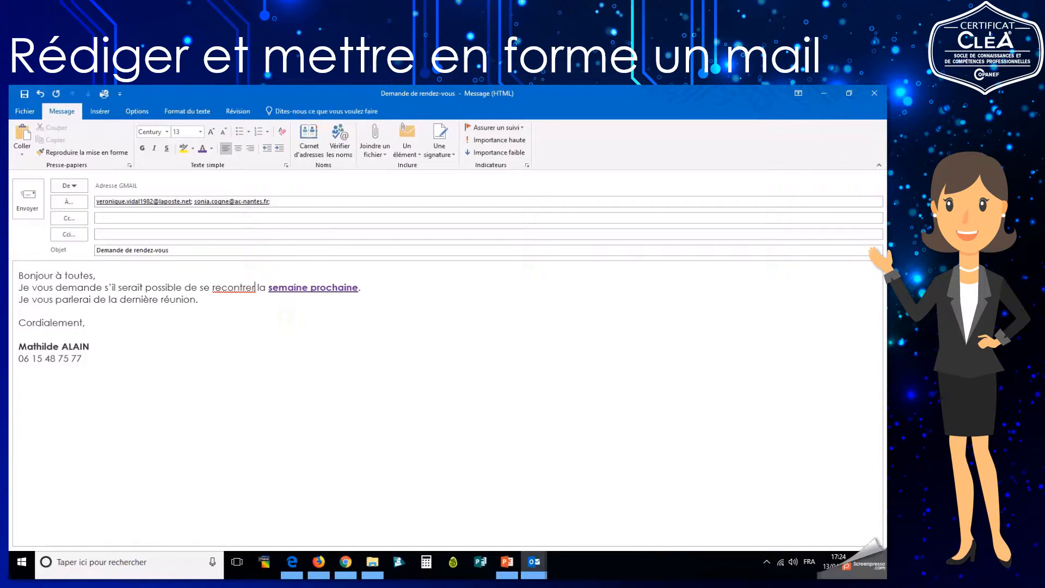
click(236, 289)
right_click(236, 290)
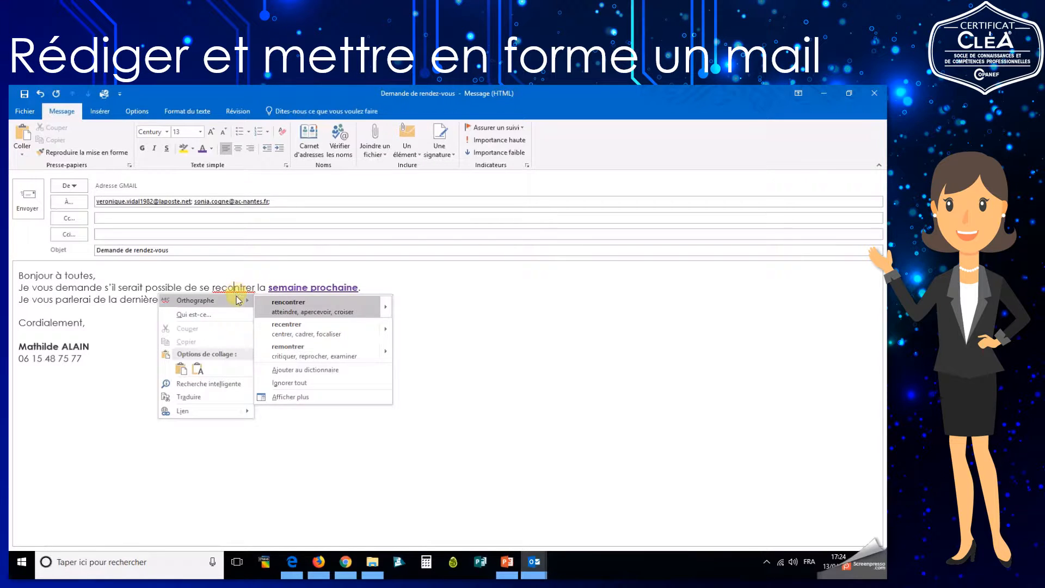
click(294, 309)
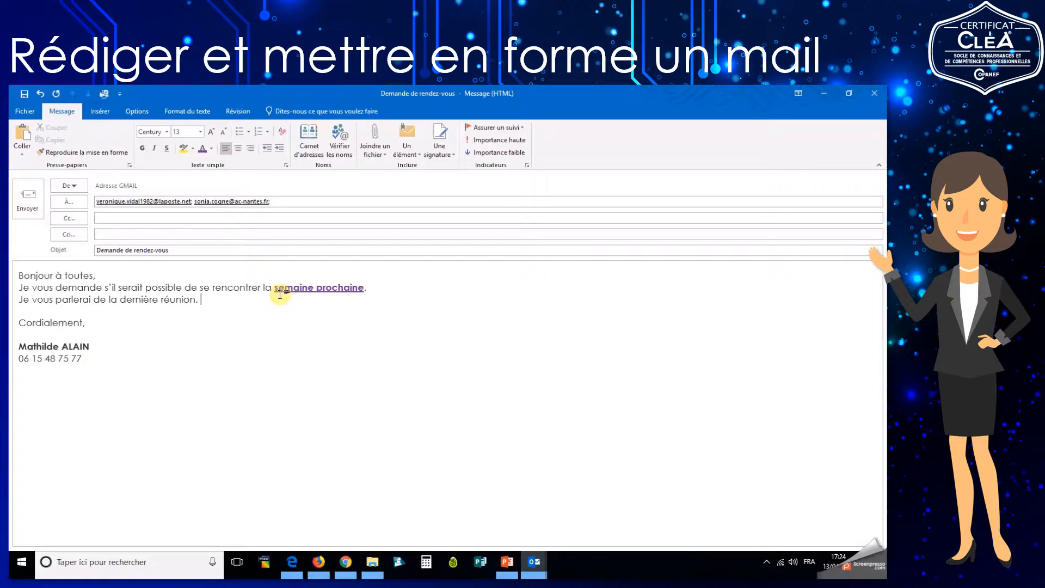
Add a blank line after 'Bonjour à toutes,' and select the greeting line.
click(152, 278)
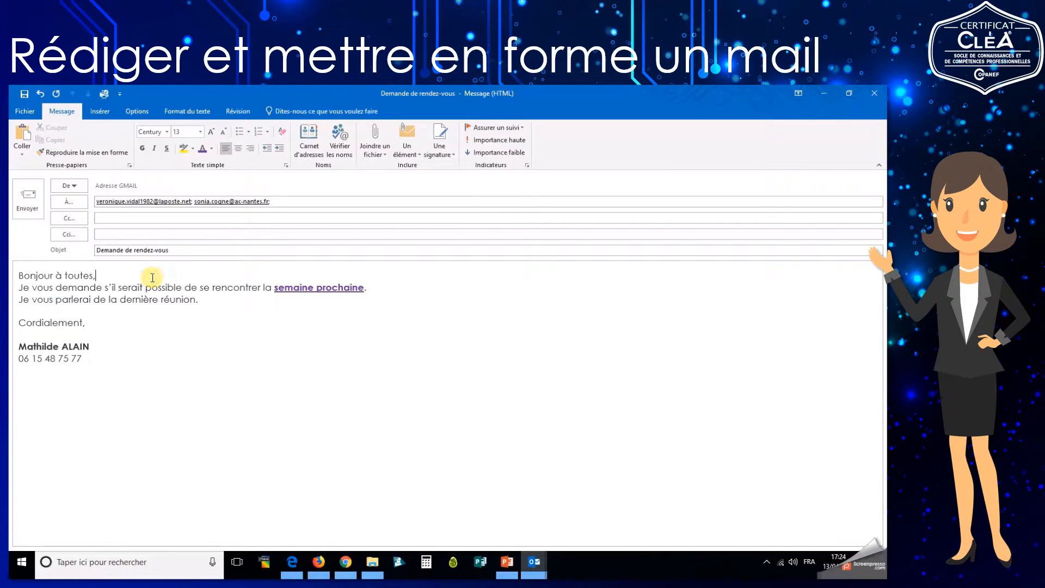
key(Return)
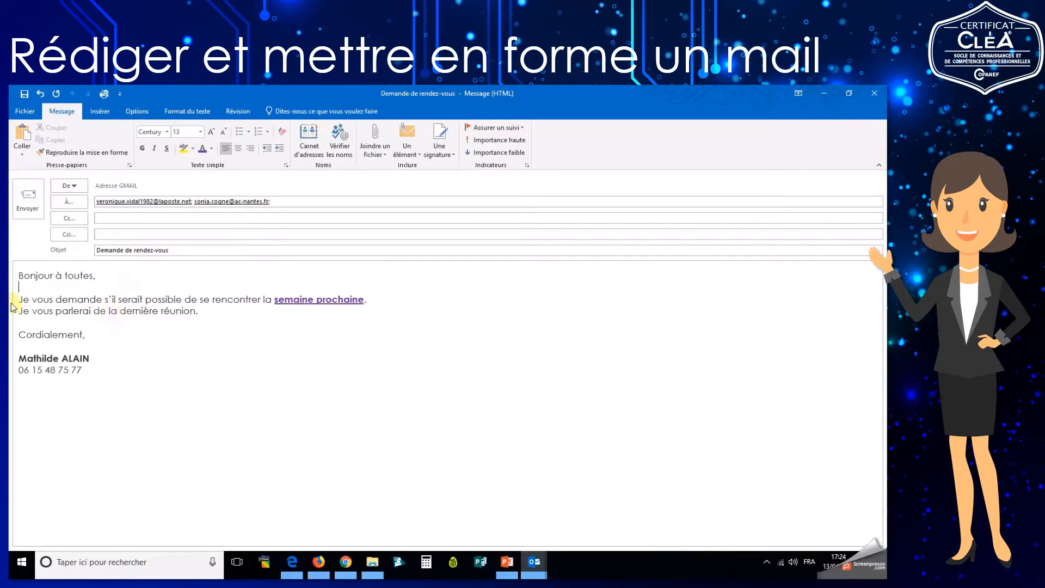
click(19, 276)
drag(45, 271, 123, 279)
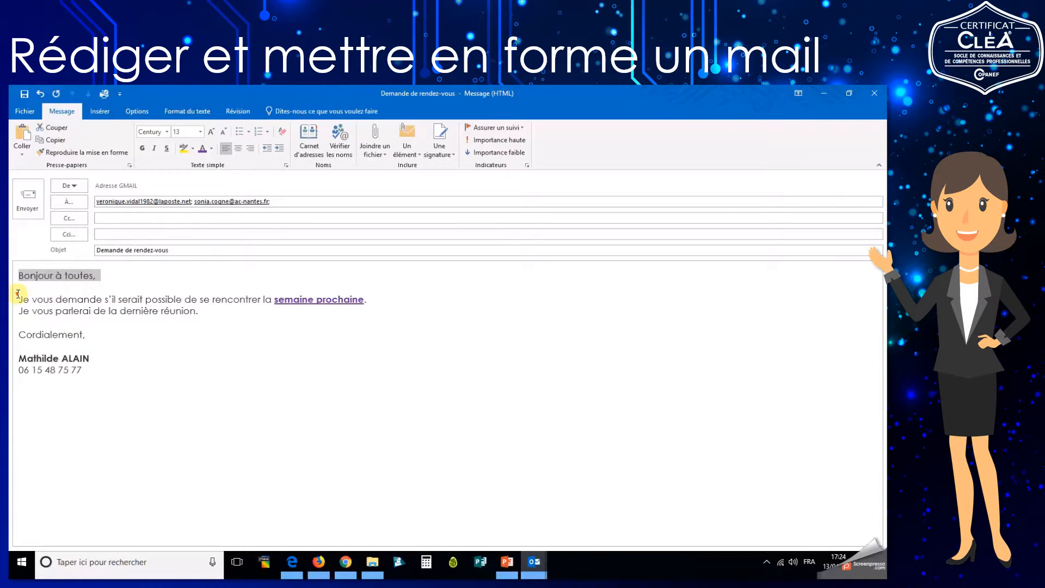
Select and check the body sentences, 'Cordialement,' and signature lines, dismissing a chat notification.
drag(18, 294, 217, 320)
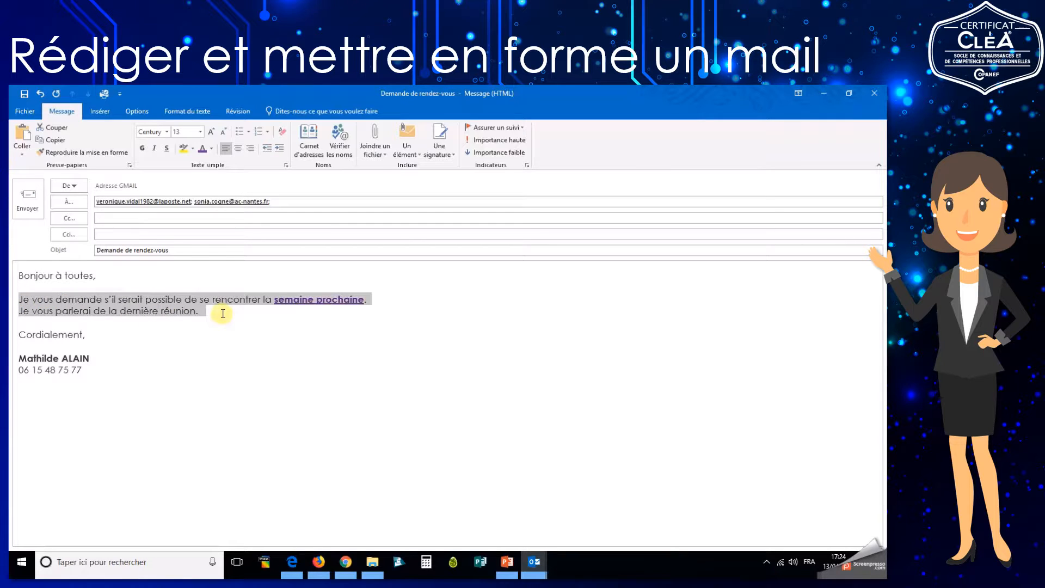
click(17, 334)
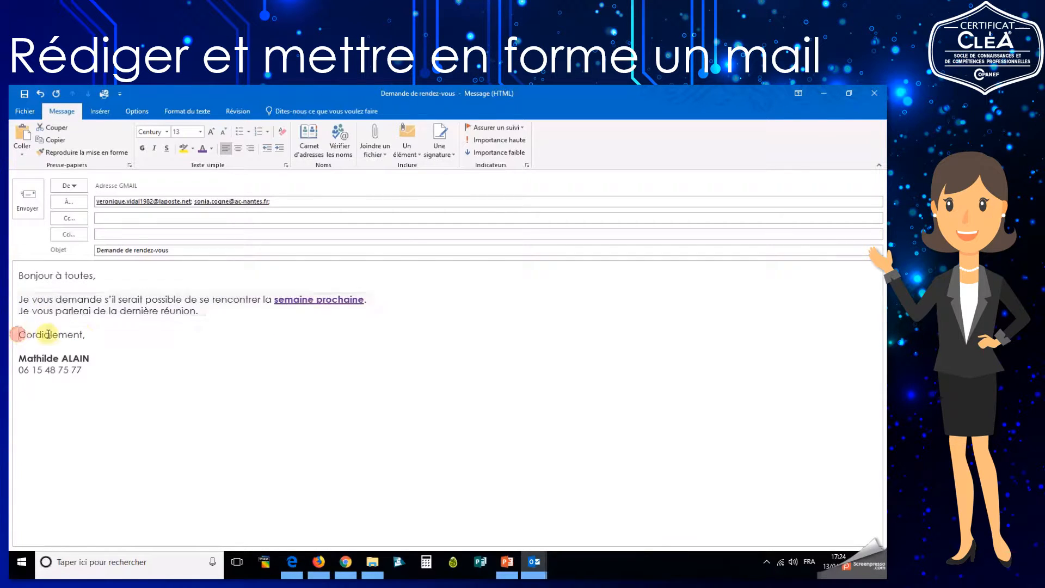
drag(48, 333, 103, 334)
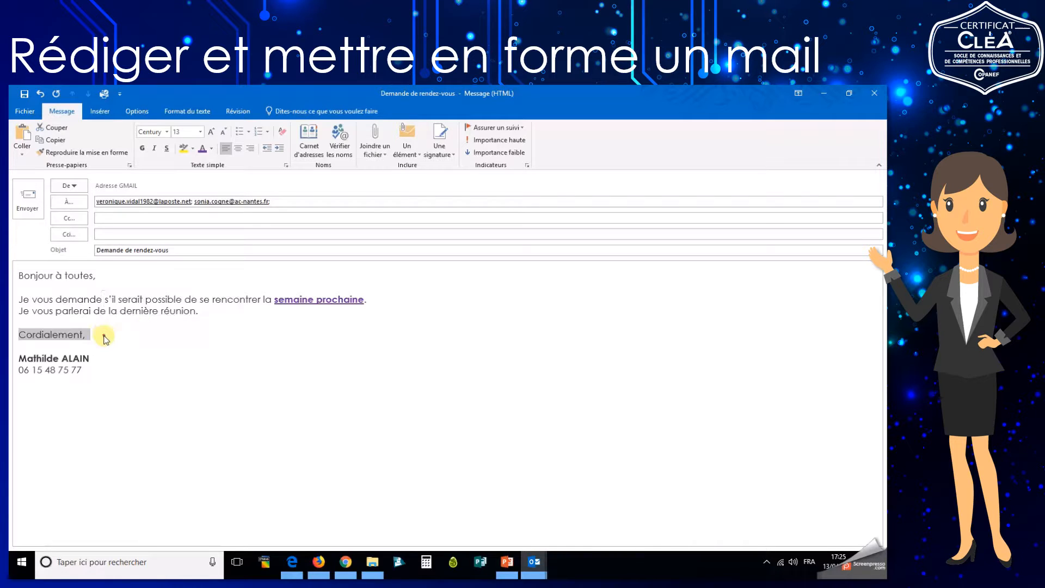
click(104, 337)
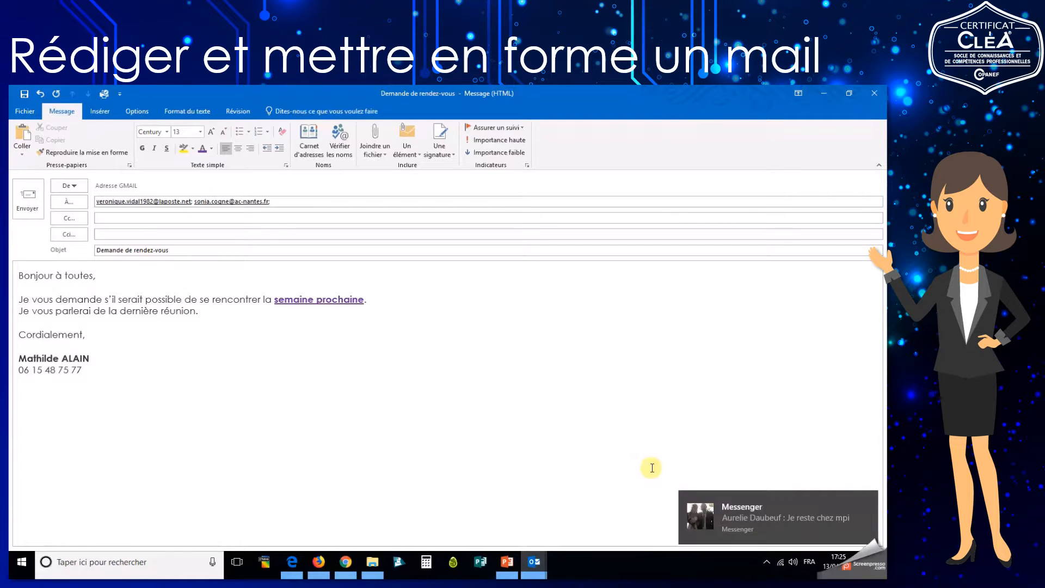
click(866, 497)
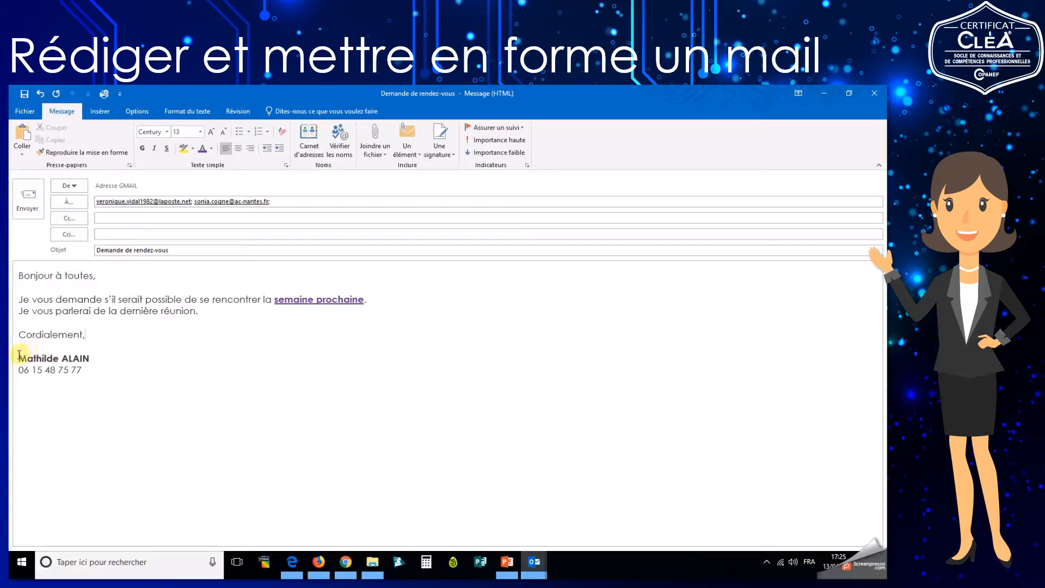
drag(18, 353, 122, 373)
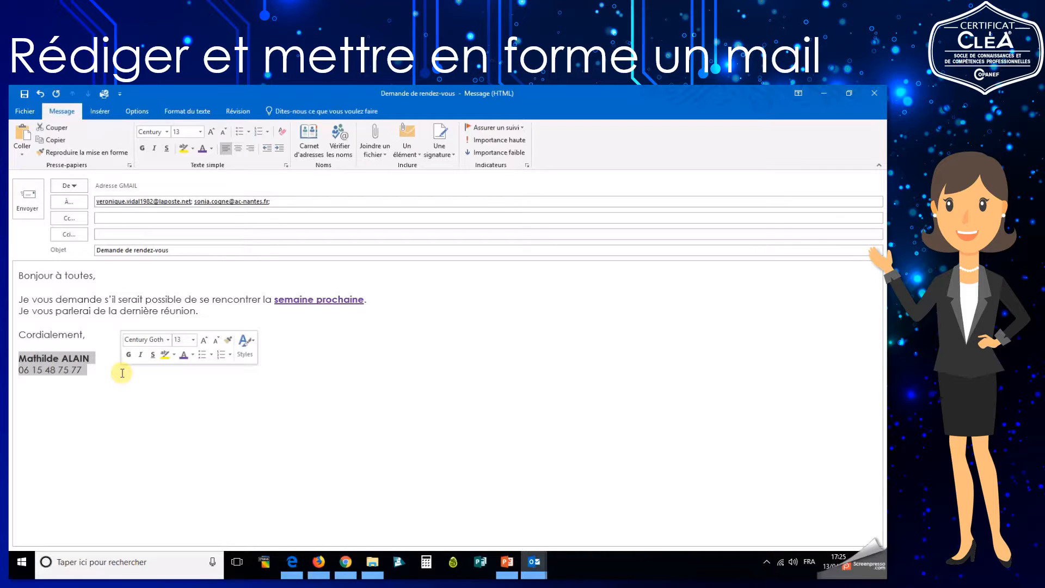
click(99, 372)
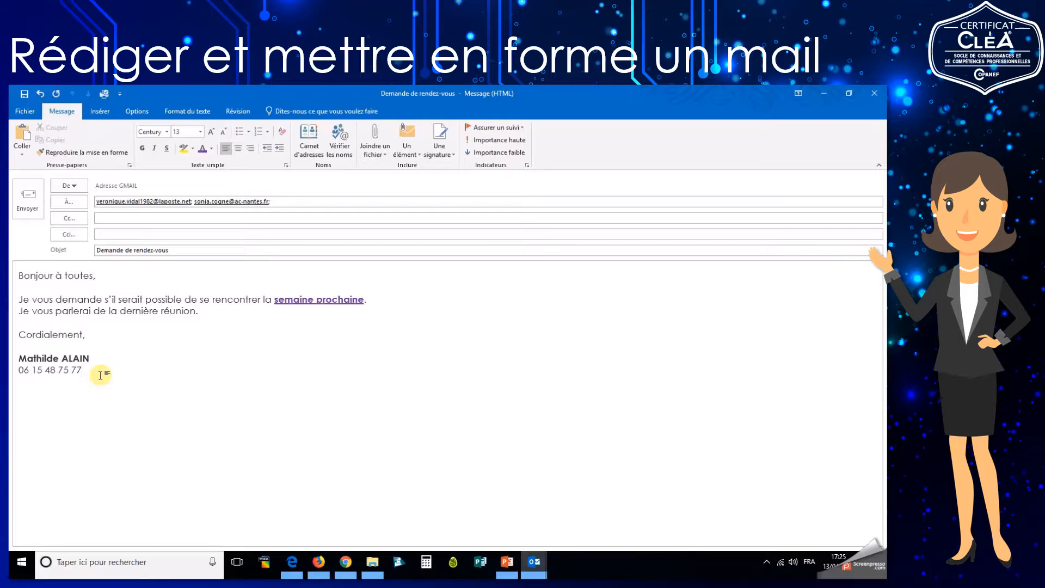
click(215, 314)
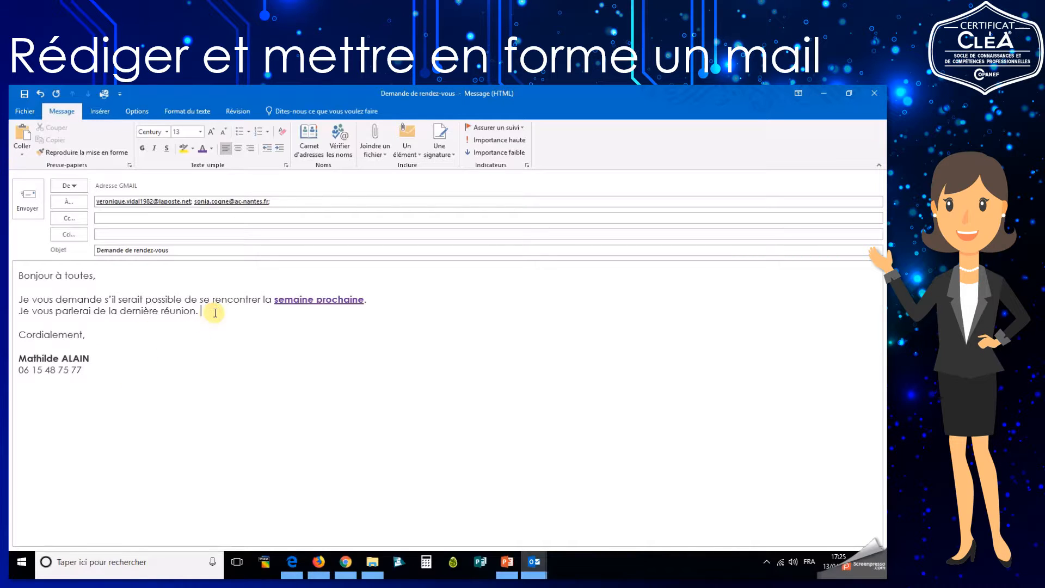
Write 'Points :' followed by 'Point 1', 'Point 2', 'Point 3' on separate lines, and select the three points.
key(Return)
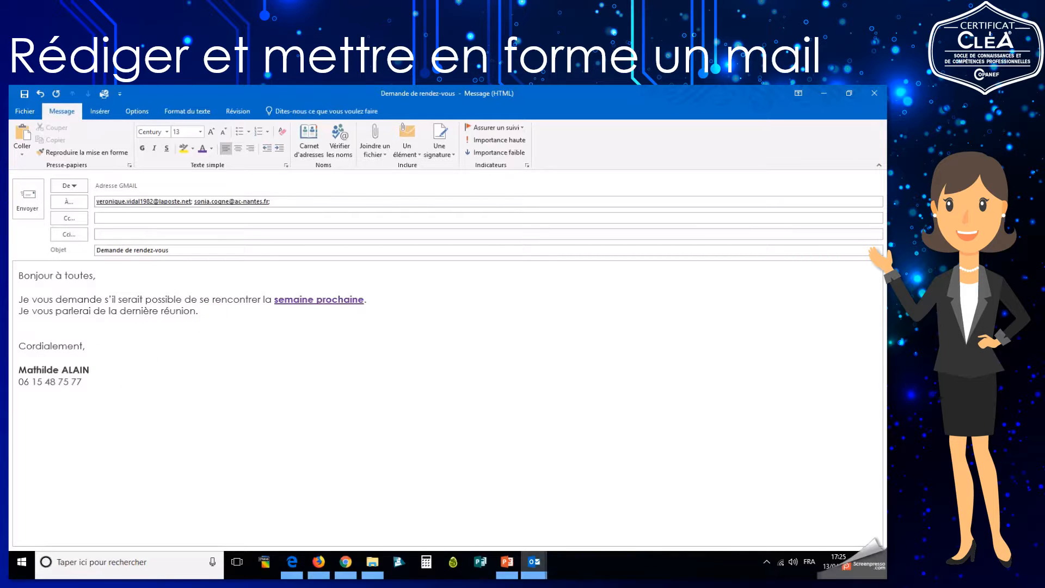
text(Points :)
key(Return)
text(Point 1)
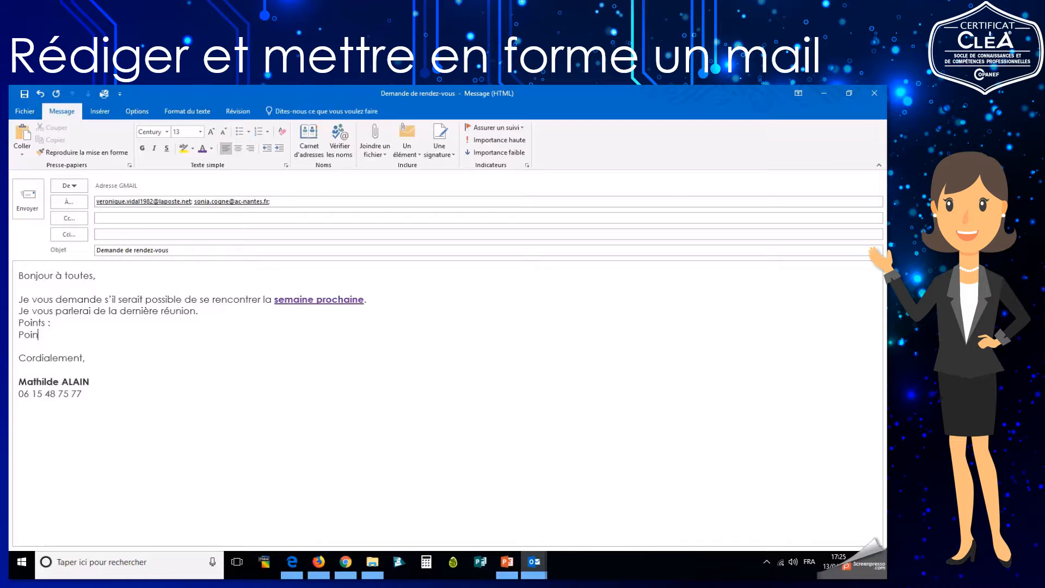
key(Return)
text(Point 2)
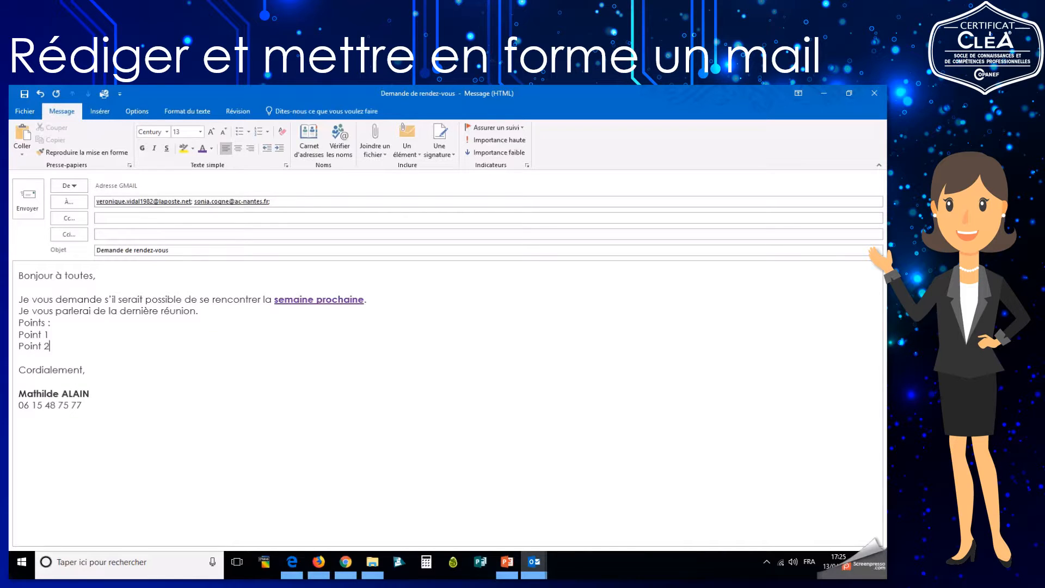
key(Return)
text(Point 3)
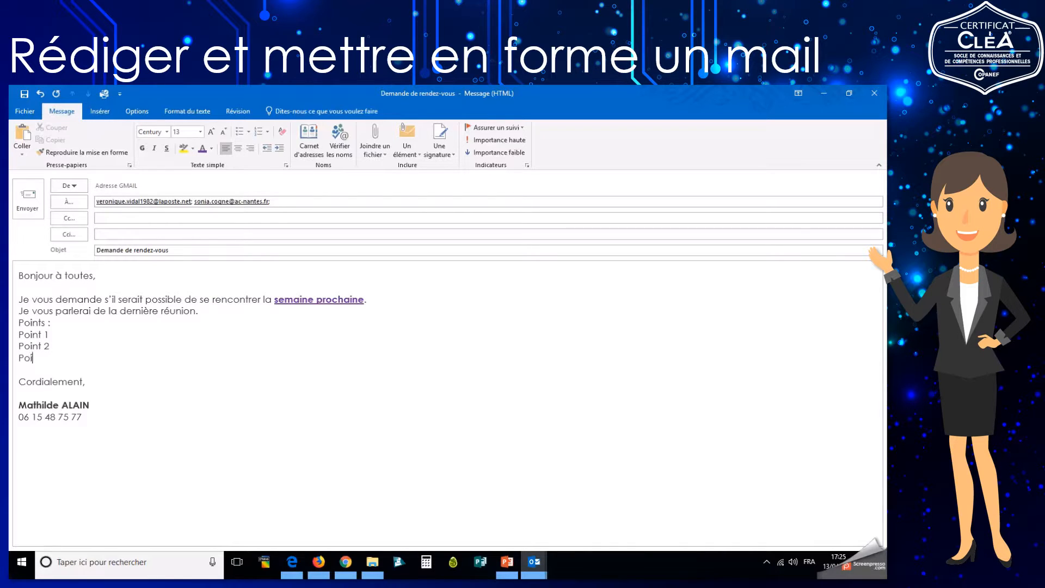
key(Return)
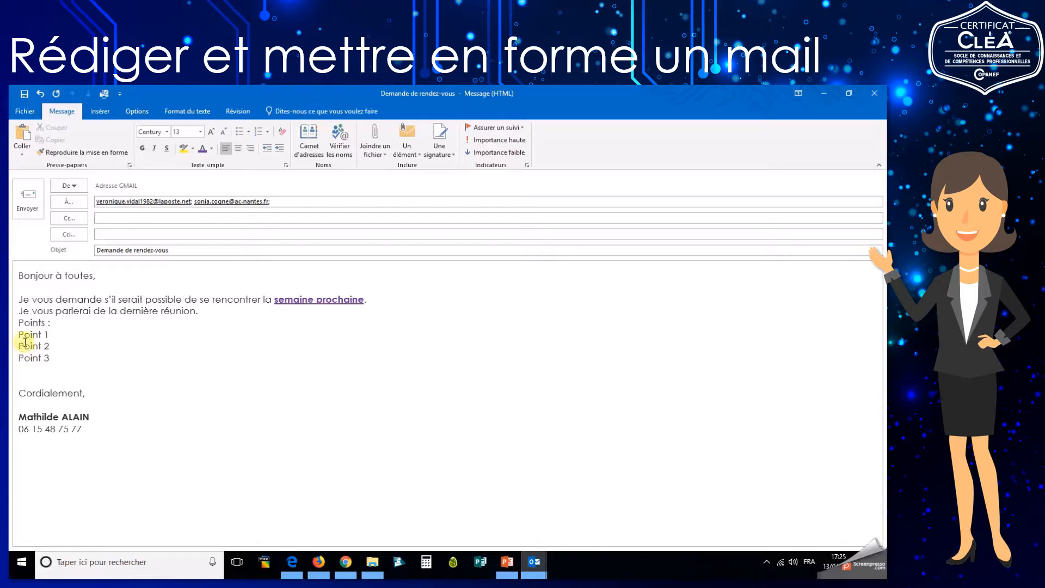
drag(19, 334, 58, 360)
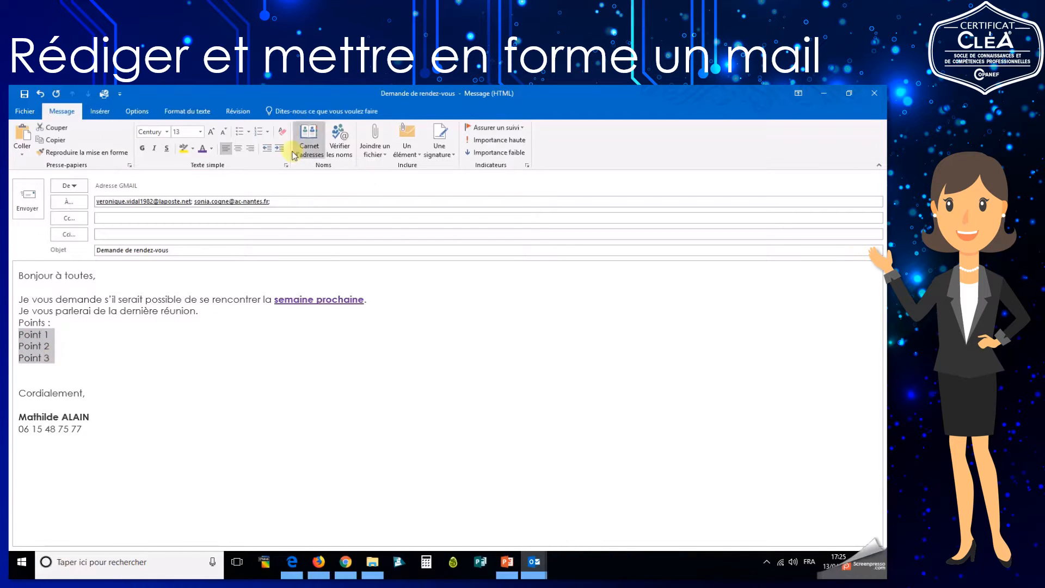
Number the three Point lines 1–3 and grow 'semaine prochaine' from size 13 to 14.
click(240, 131)
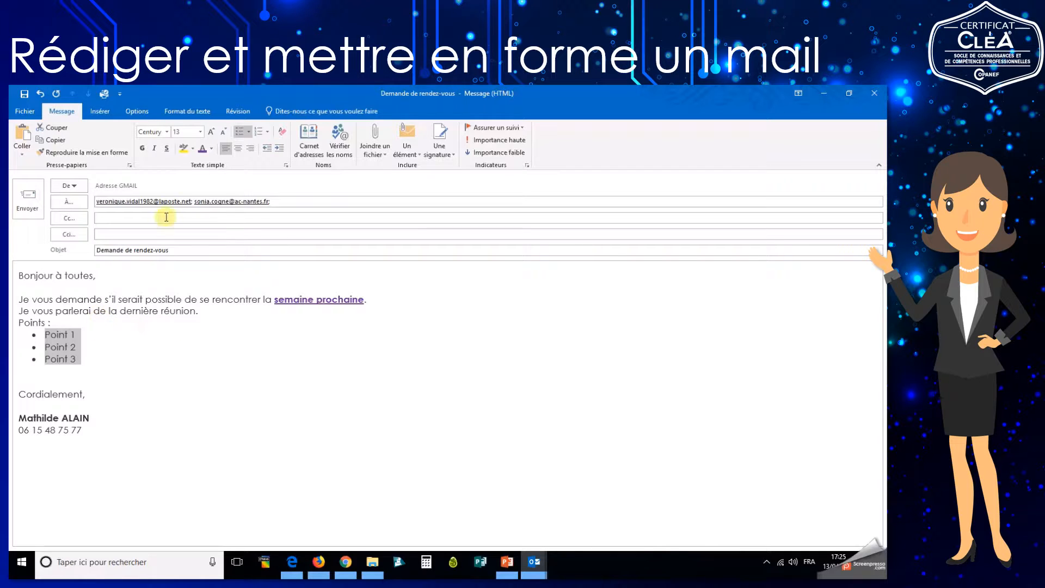
click(258, 131)
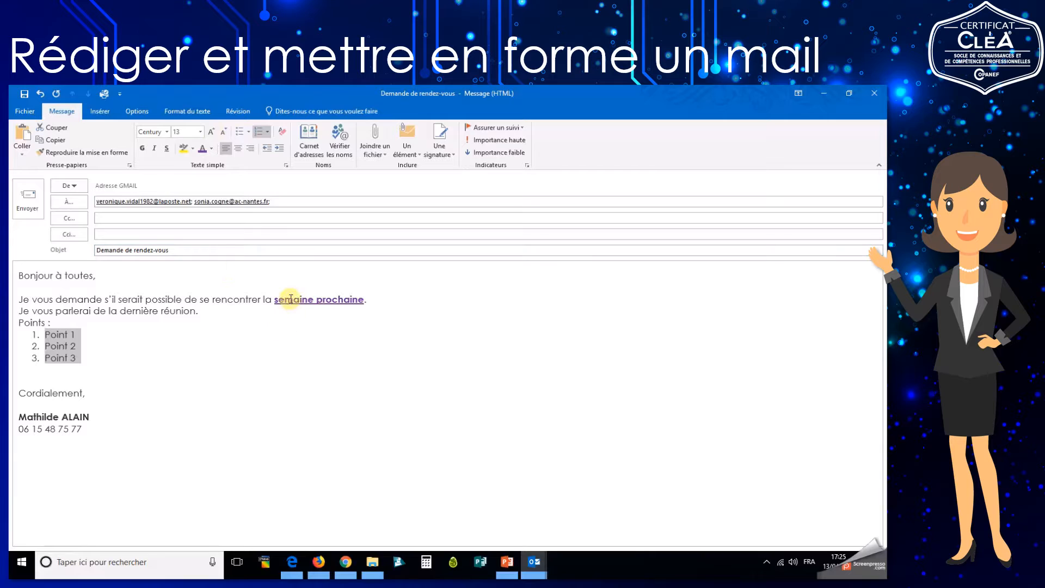
drag(291, 299, 365, 300)
click(211, 131)
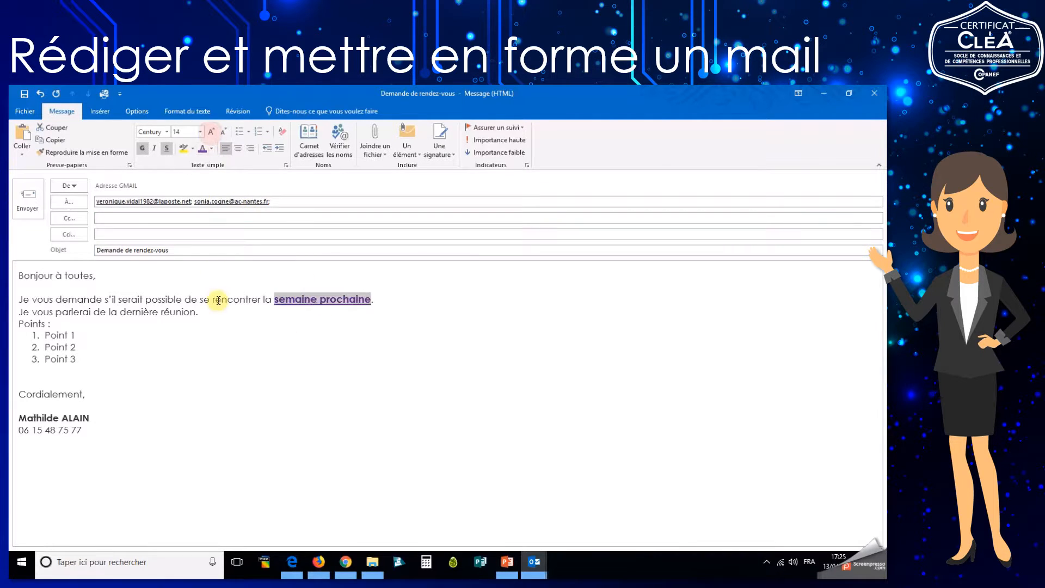
click(234, 321)
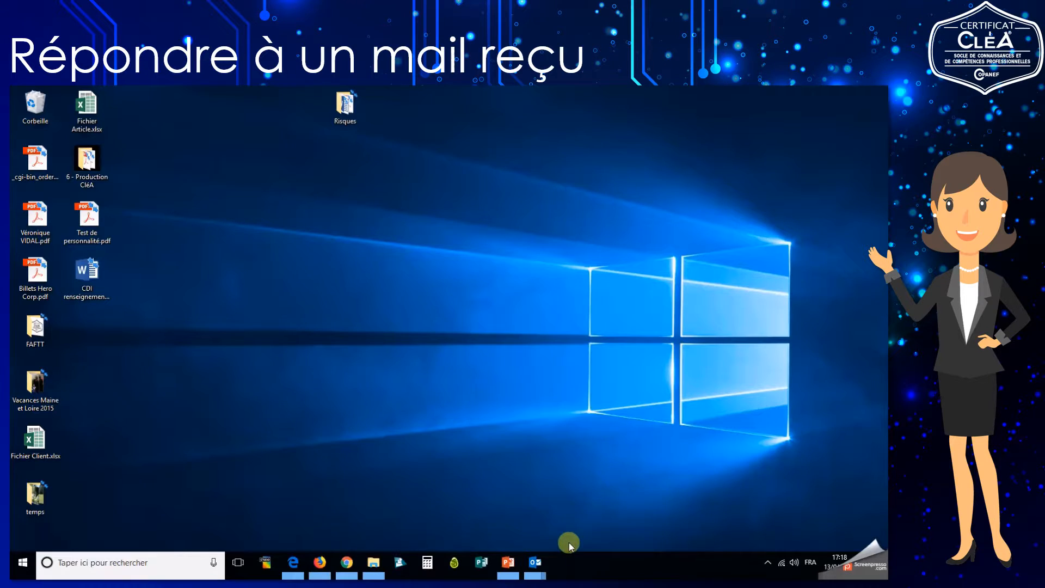
Bring the inbox forward, open the 'liens' message and agree to send its read receipt.
mouse_move(539, 564)
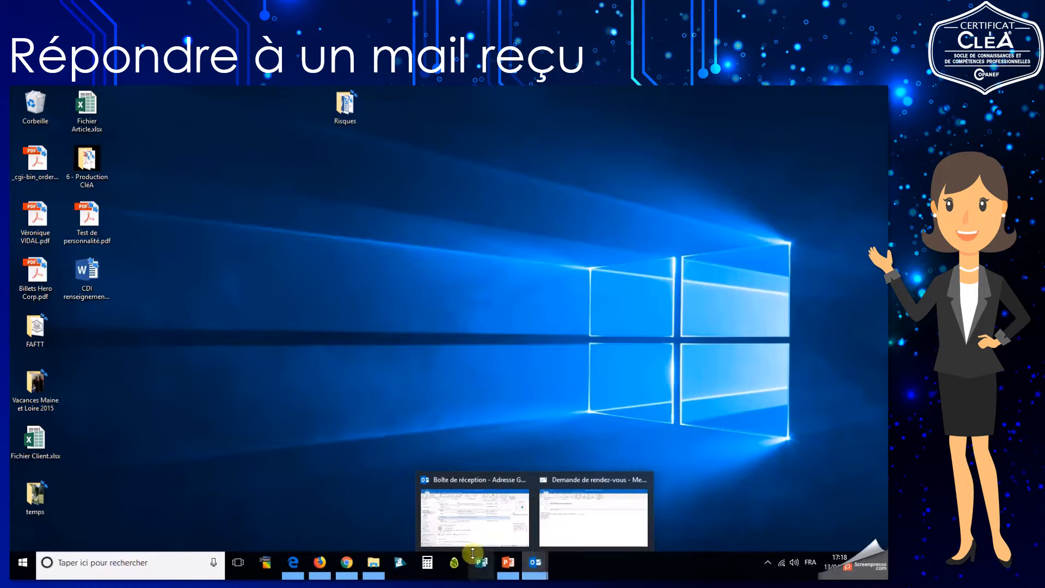
click(482, 514)
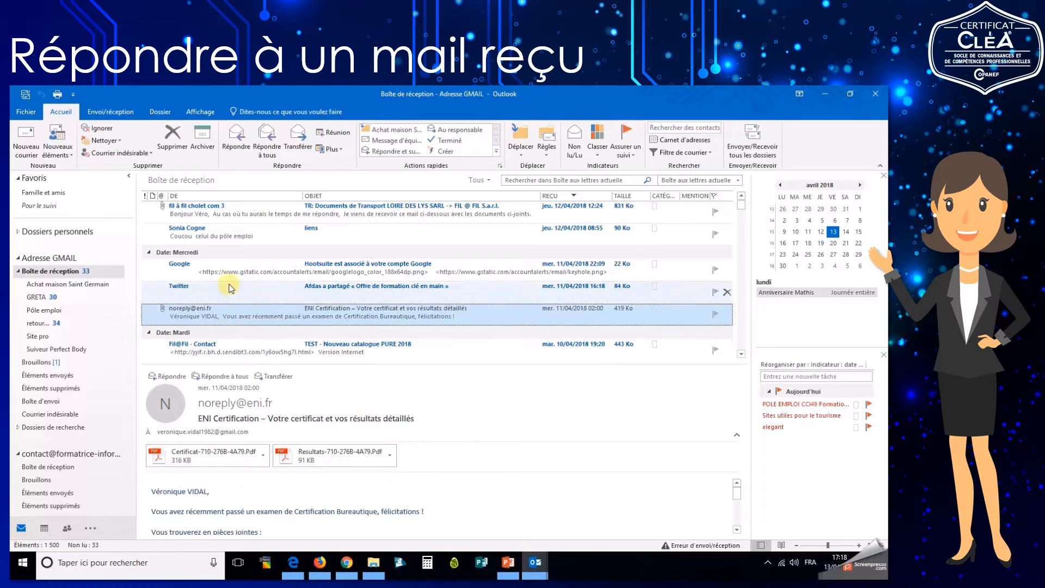
scroll(229, 289, up, 2)
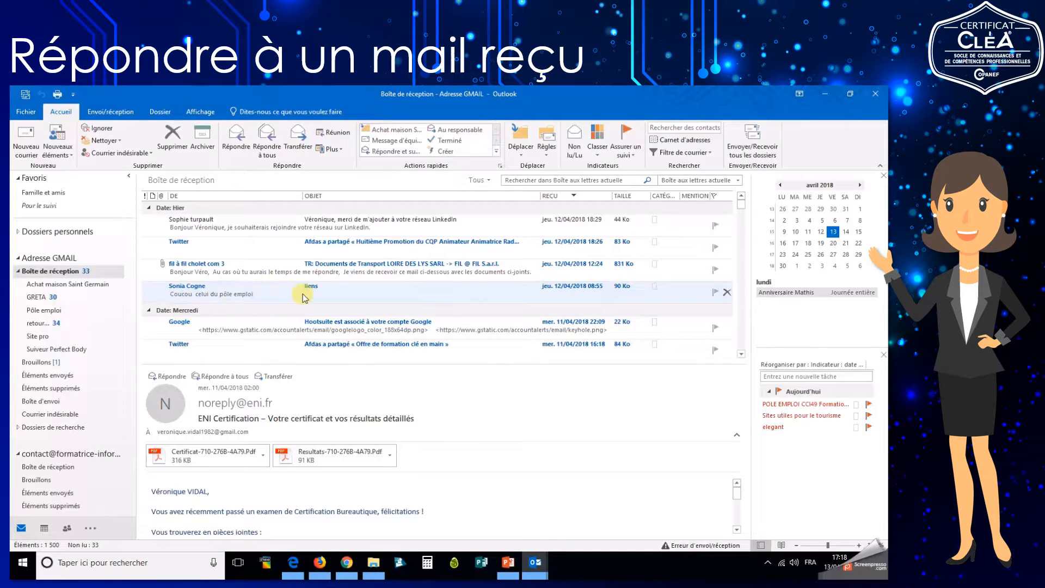
click(268, 298)
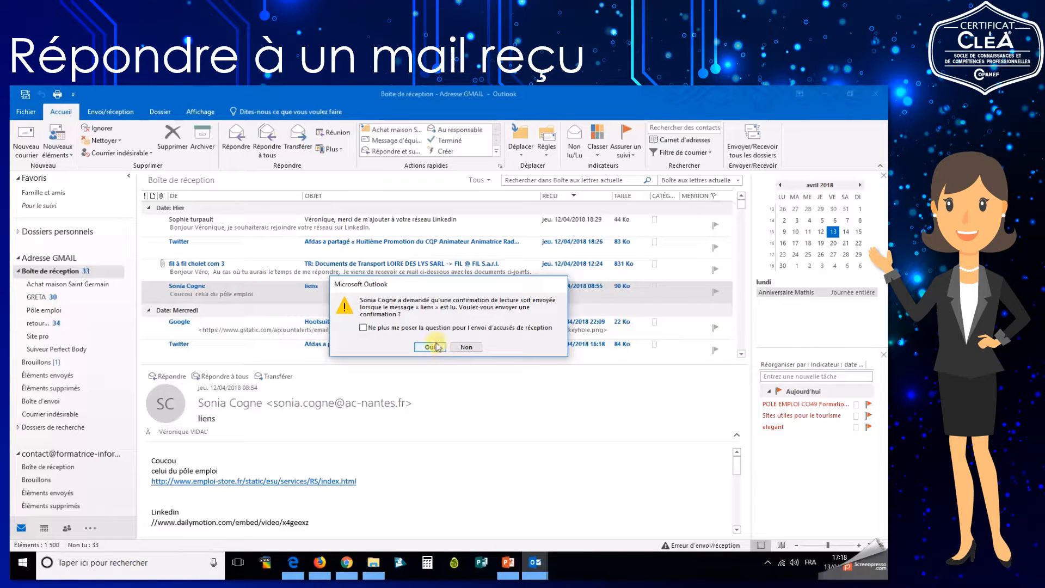
click(433, 348)
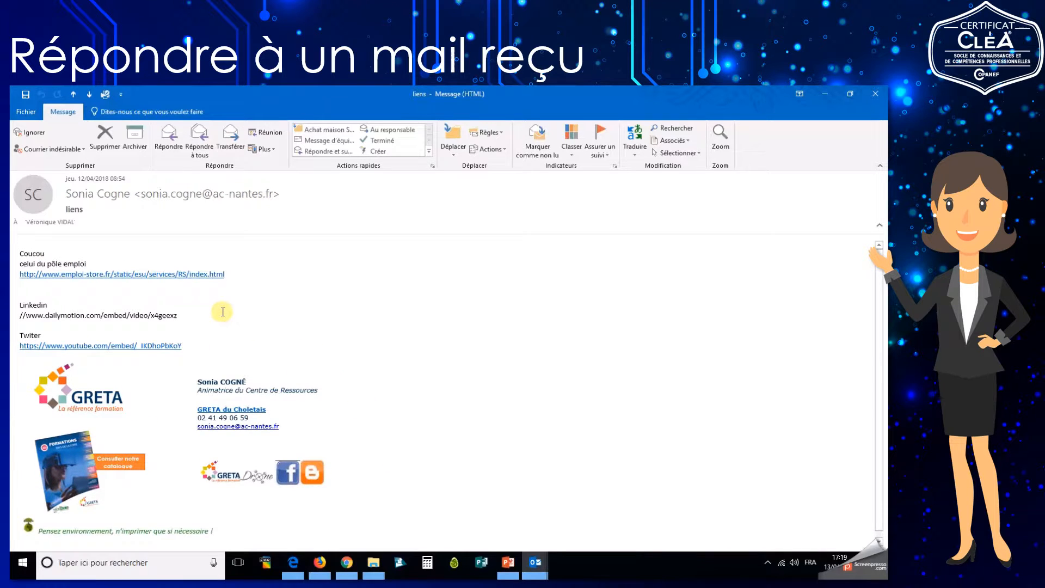
Reply to 'liens' with 'Bonjour,', 'Je te remercie pour ces liens !', 'Amicalement,' and the sender's name.
click(171, 148)
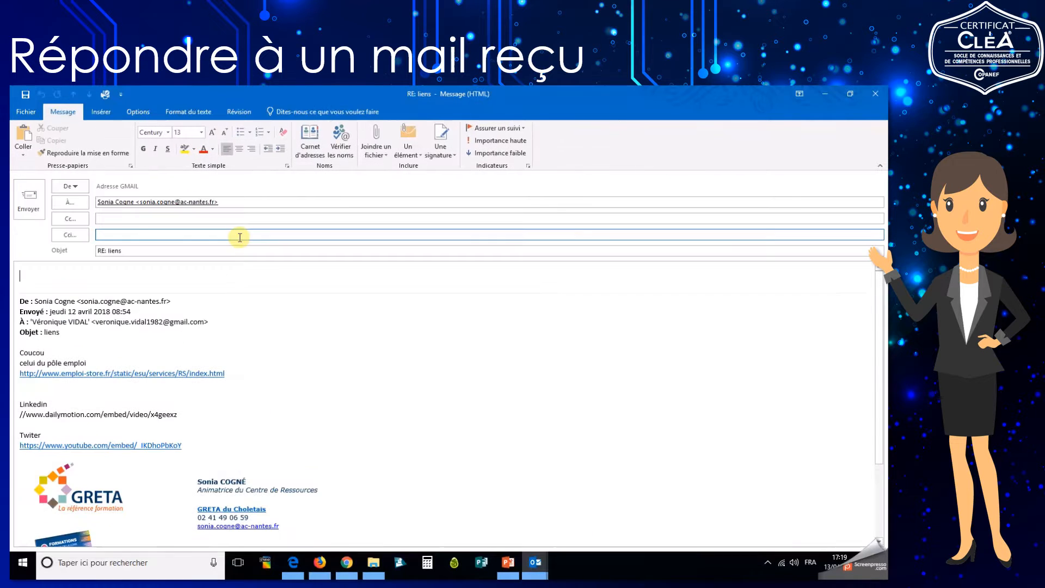
click(152, 201)
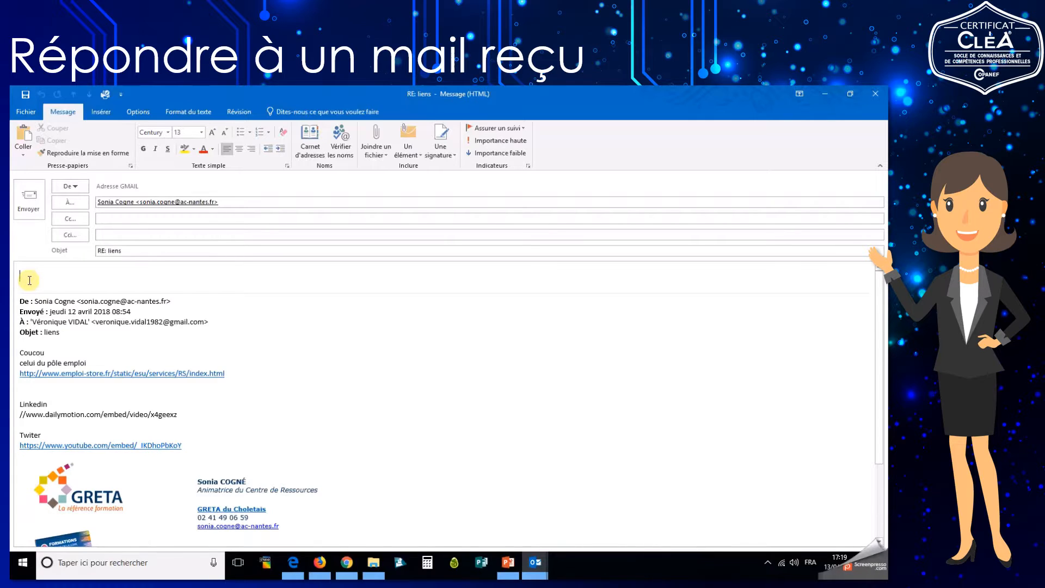
text(Bonjour,)
key(Return)
text(Je te remercie)
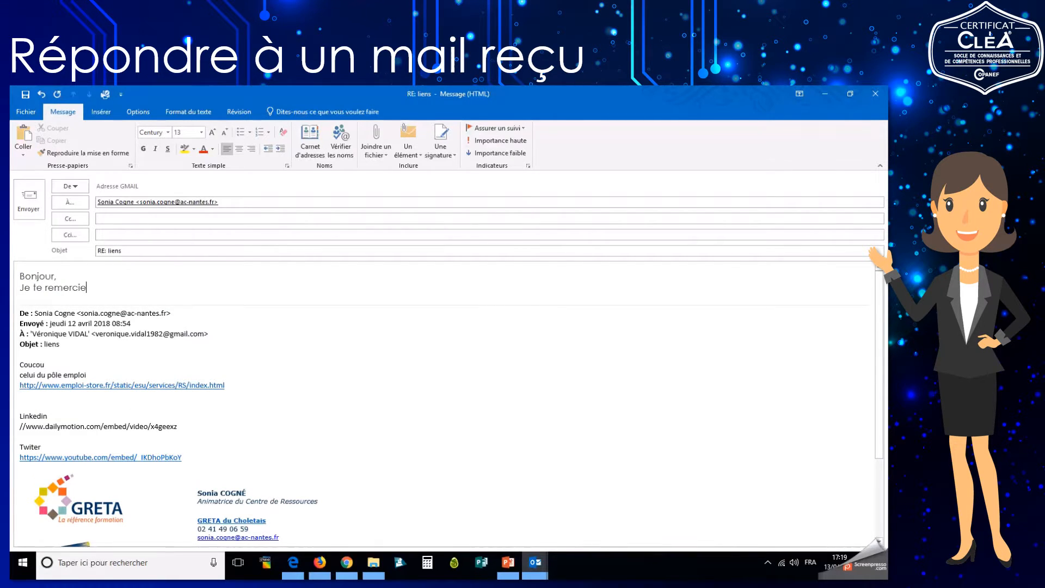
text( pour ces liens !)
key(Return)
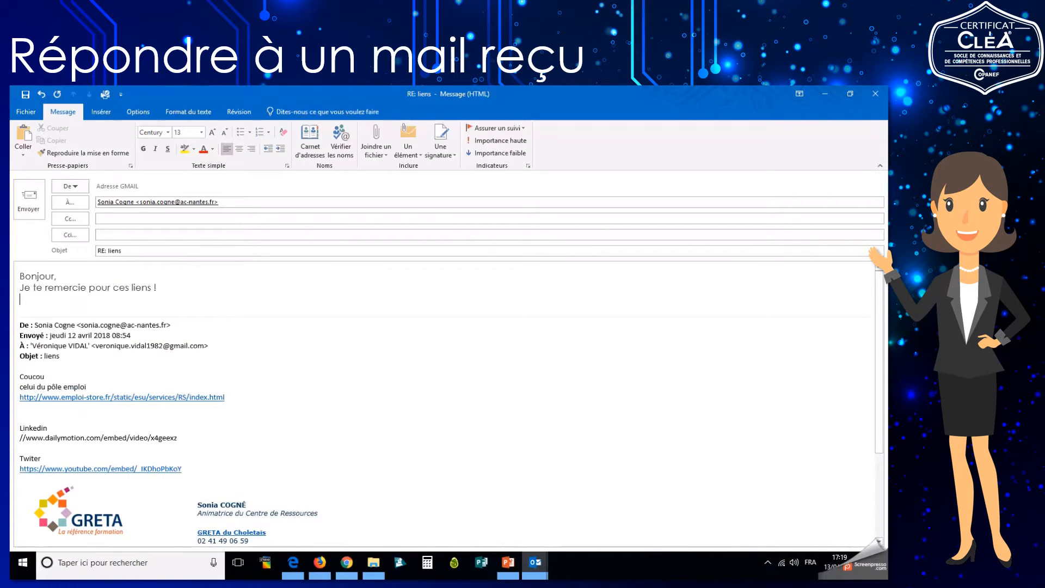
text(Amicalement,)
key(Return)
text(Ma)
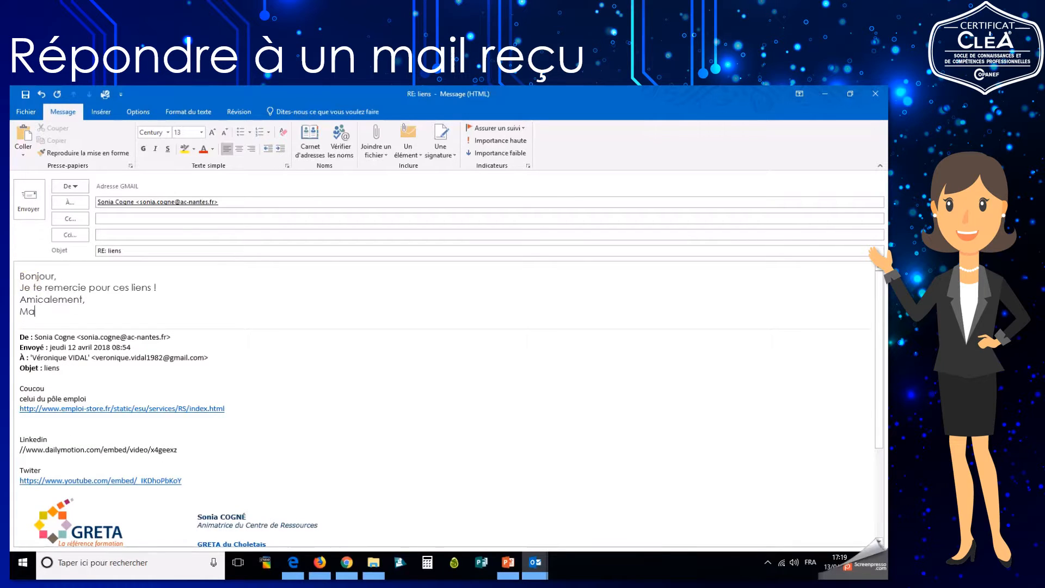
text(thilde A.)
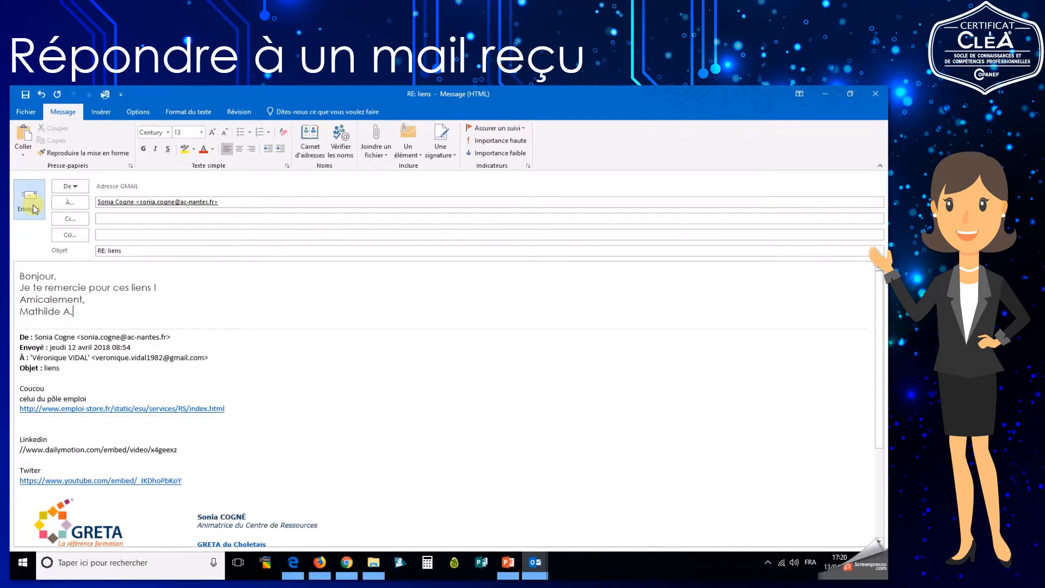
Switch to the Gmail inbox in Chrome and open the received 'liens' email.
click(347, 563)
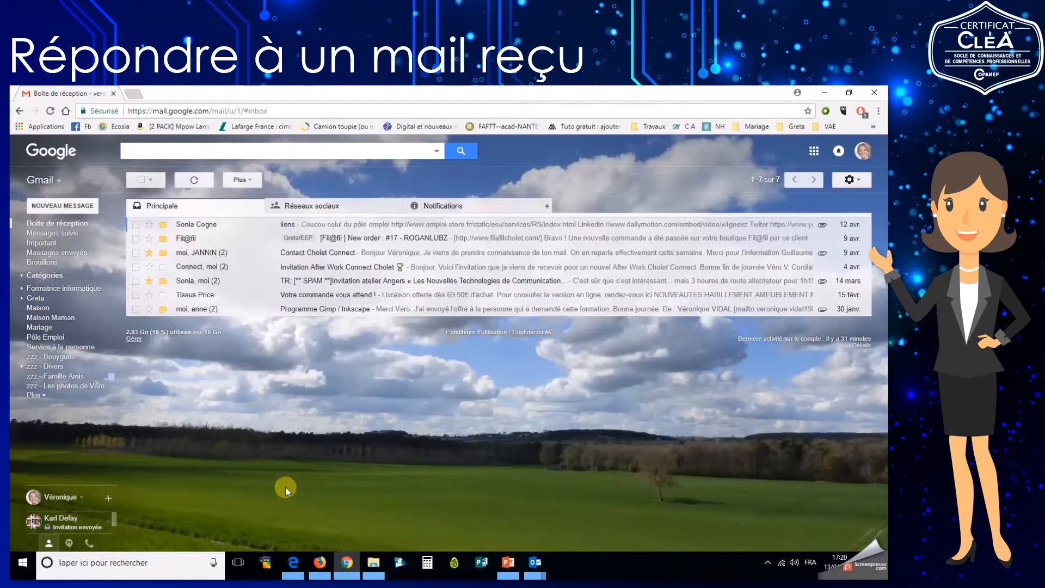
click(208, 228)
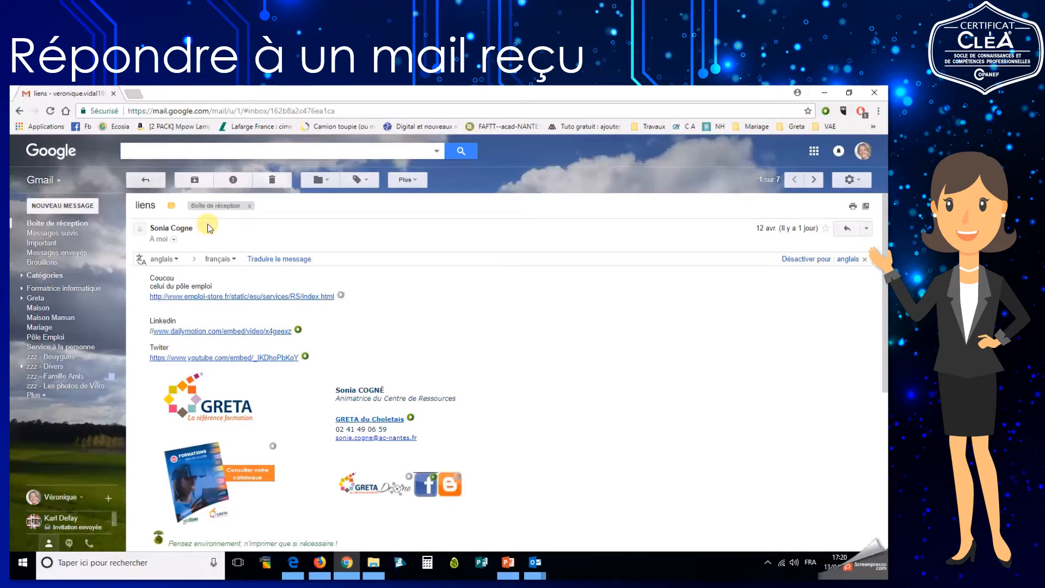